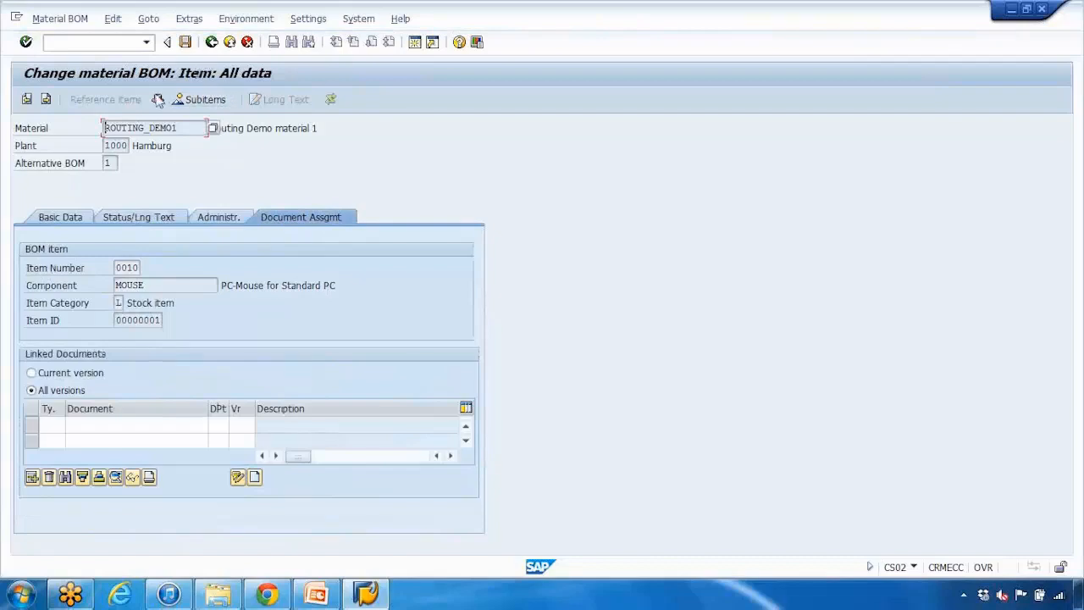
Step: Leave the ROUTING_DEMO1 material BOM with transaction /nspro and display the SAP Customizing Implementation Guide
left_click(157, 100)
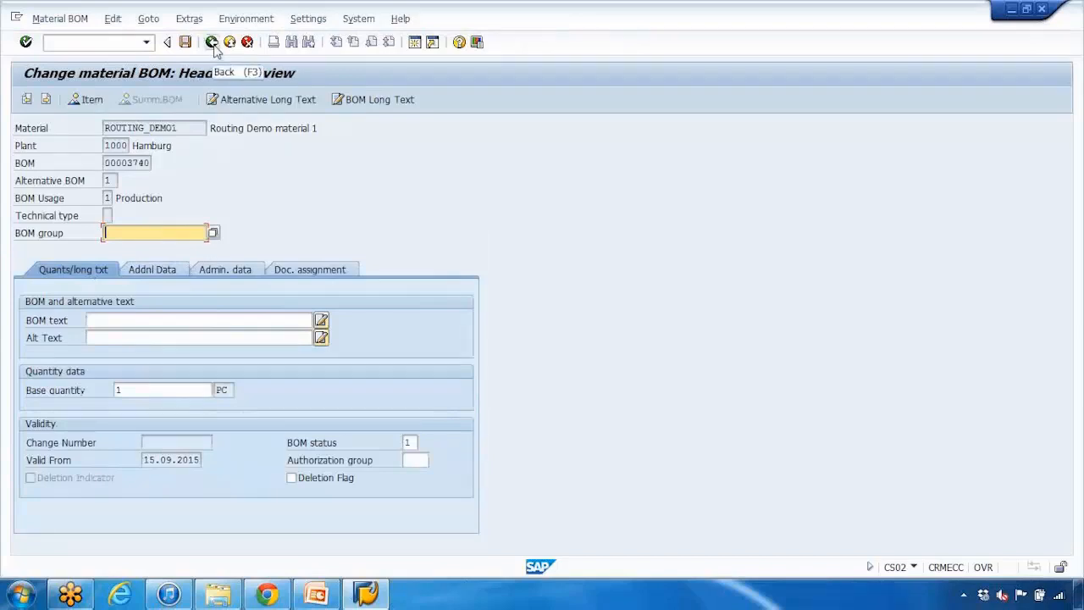
left_click(131, 43)
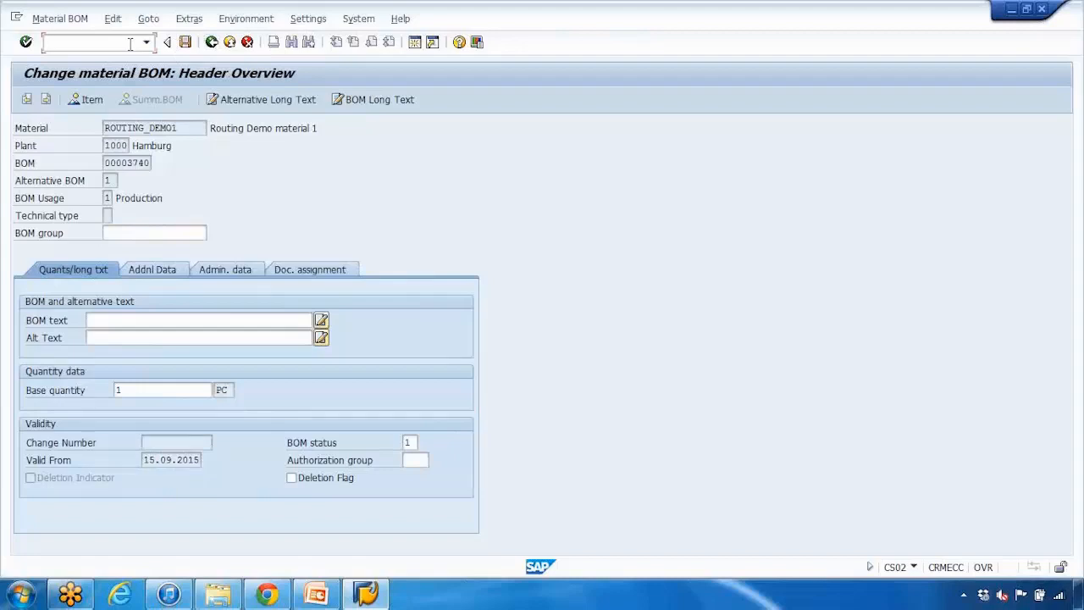
type("/nspro")
key("Return")
left_click(106, 99)
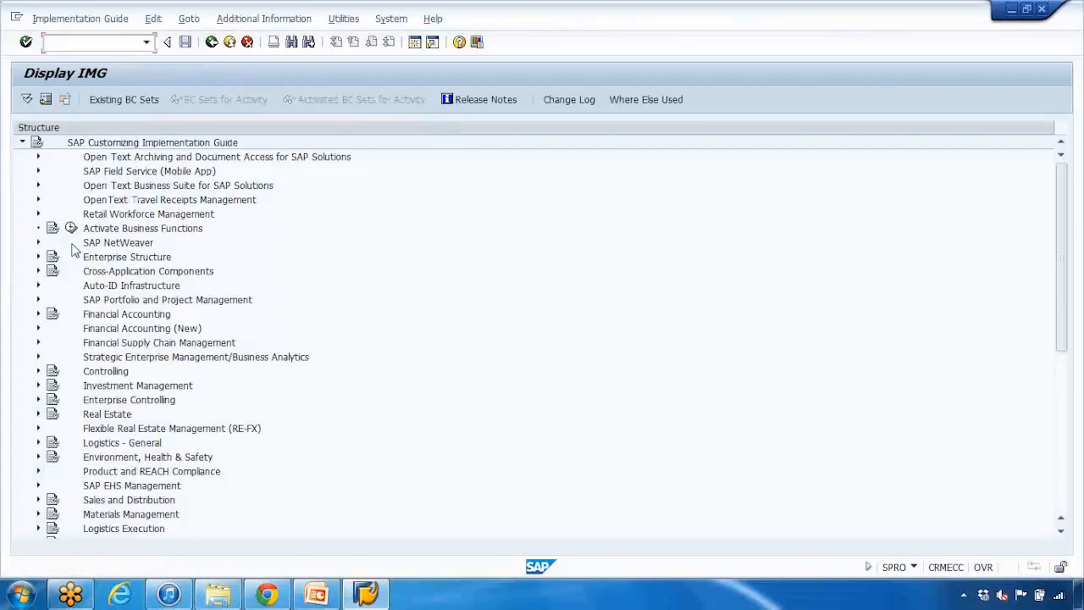
left_click(138, 288)
Step: Expand the guide through Production, Basic Data and Bill of Material to Control Data for Bills of Material
scroll(139, 291, "down", 3)
scroll(140, 293, "down", 2)
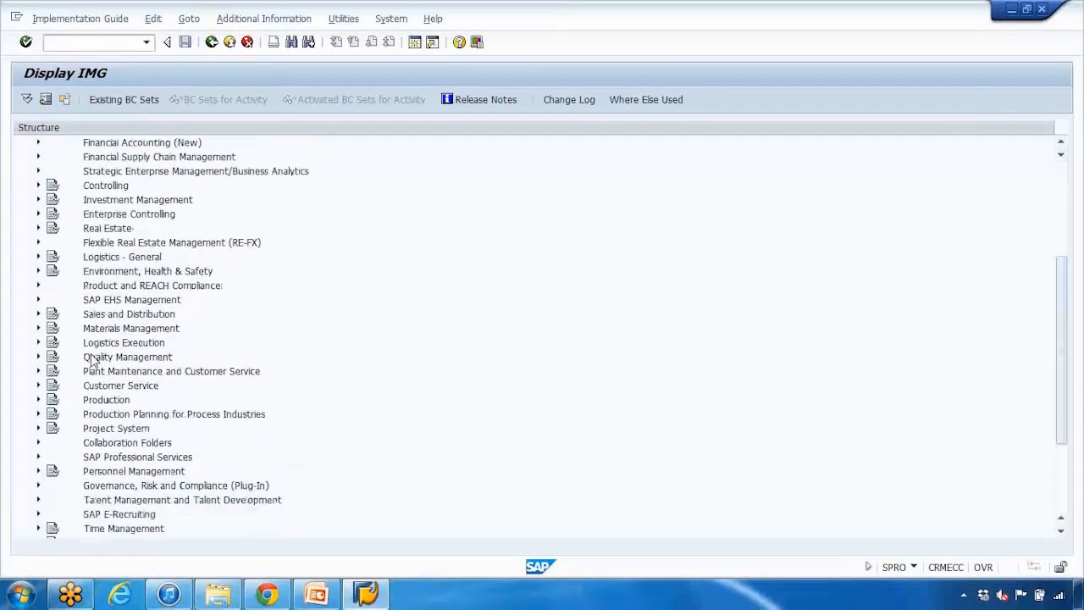
left_click(38, 401)
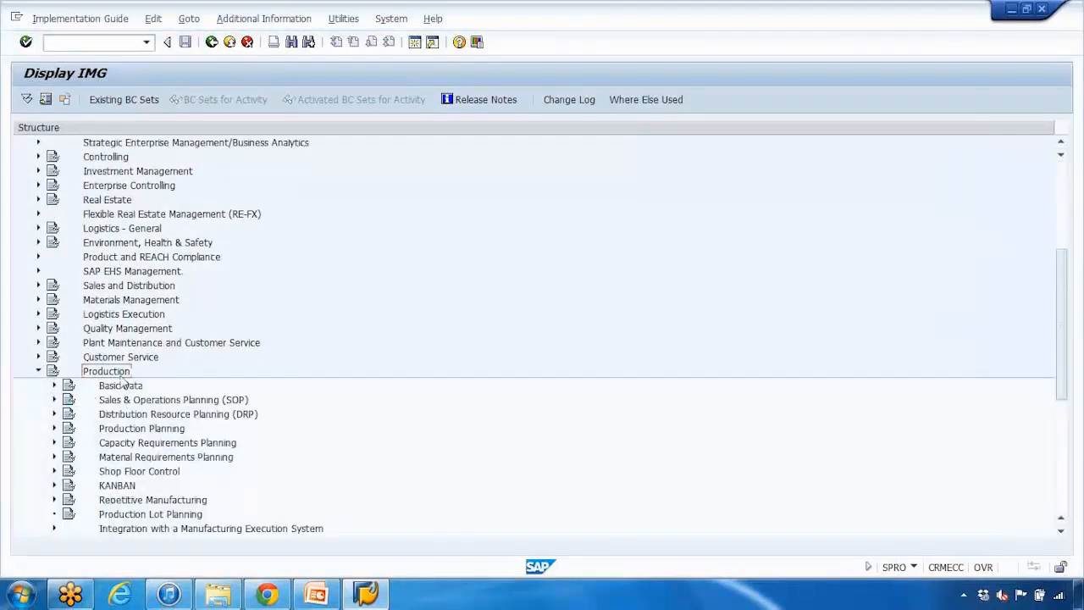
left_click(54, 342)
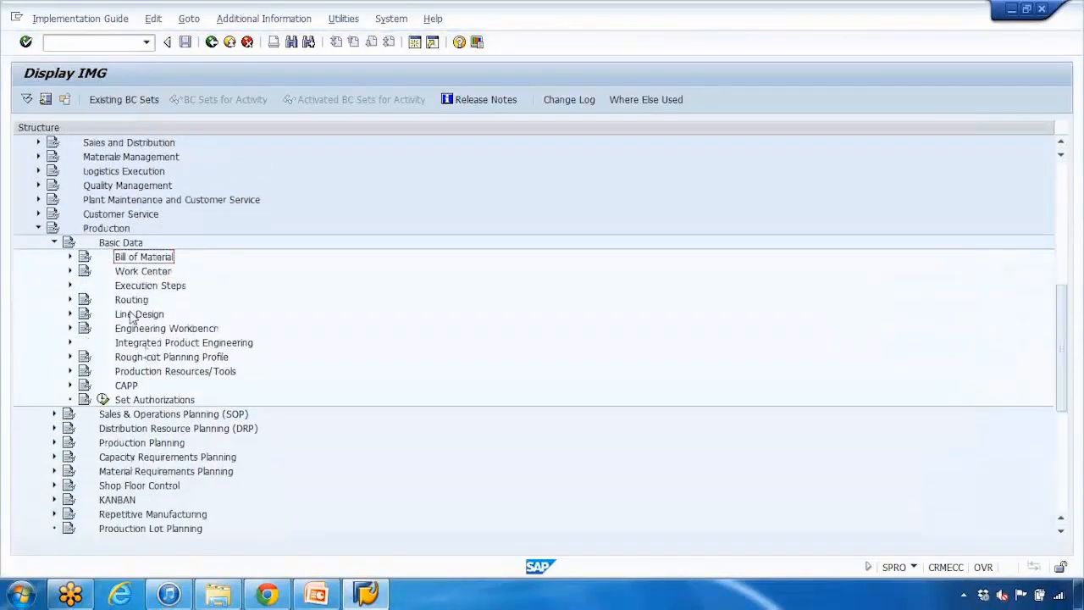
left_click(71, 258)
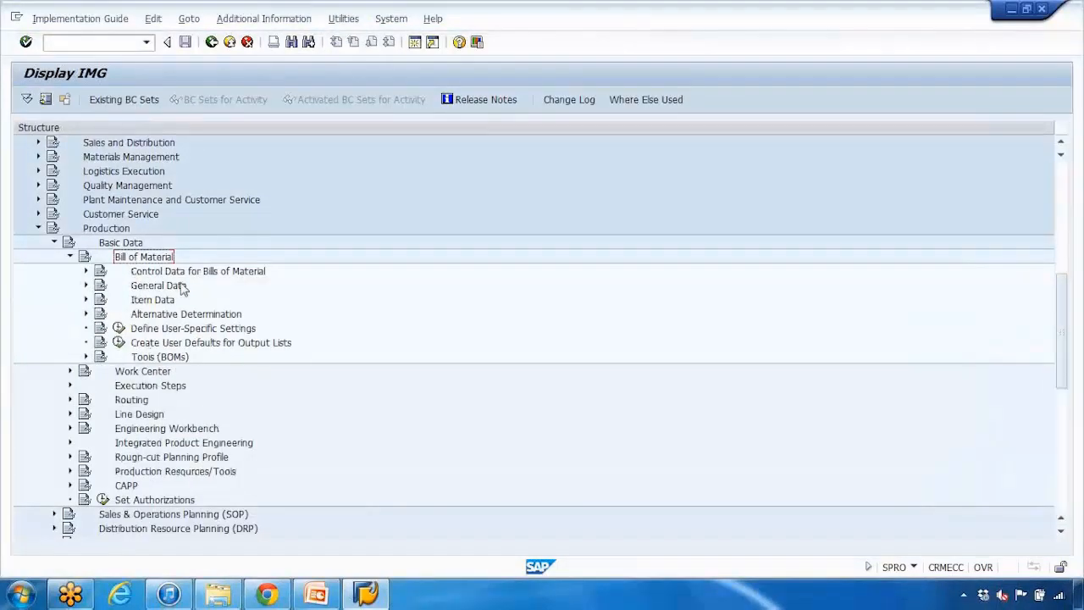
scroll(186, 288, "down", 1)
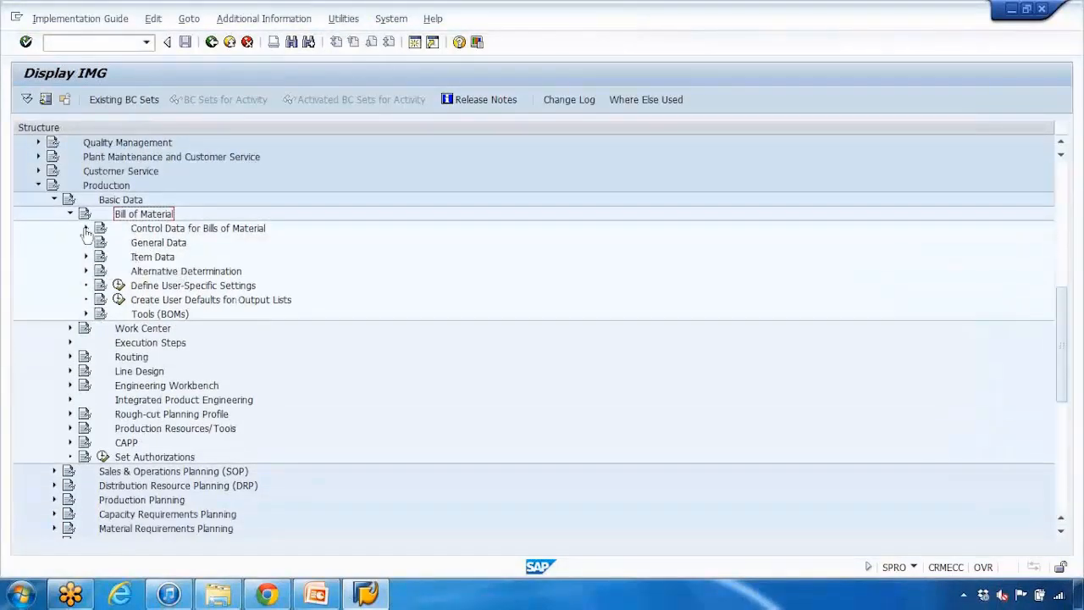
left_click(147, 231)
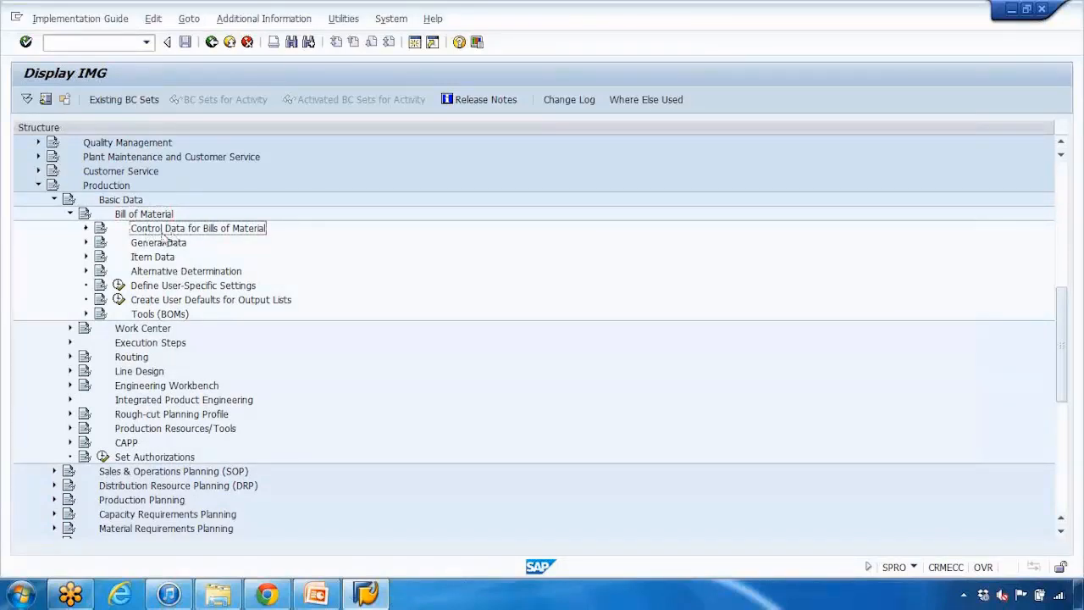
left_click(85, 228)
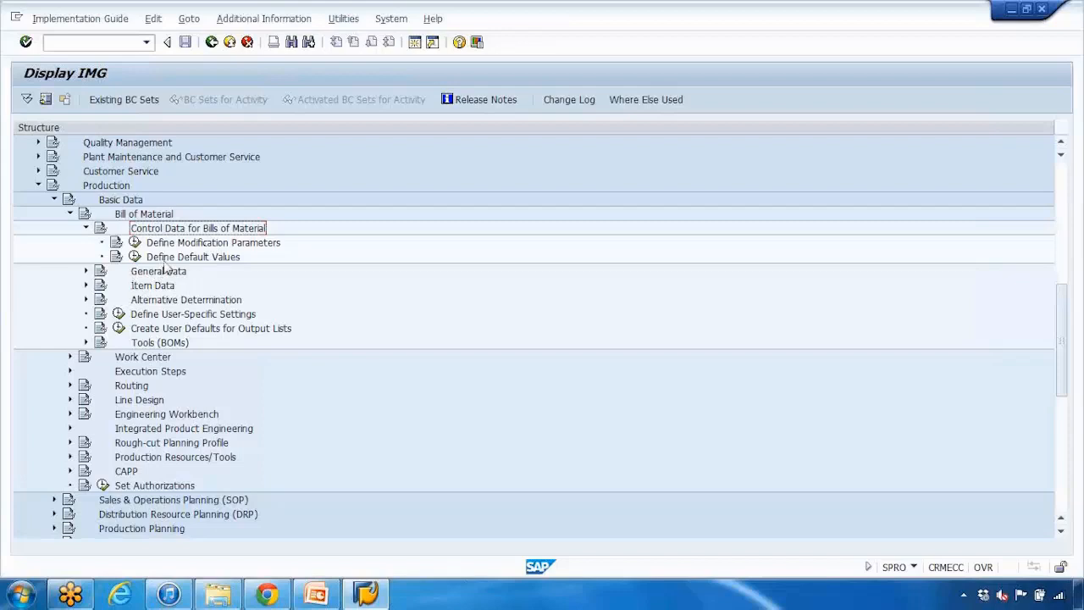
Step: Execute the Define Modification Parameters activity and look over its BOM settings
left_click(212, 245)
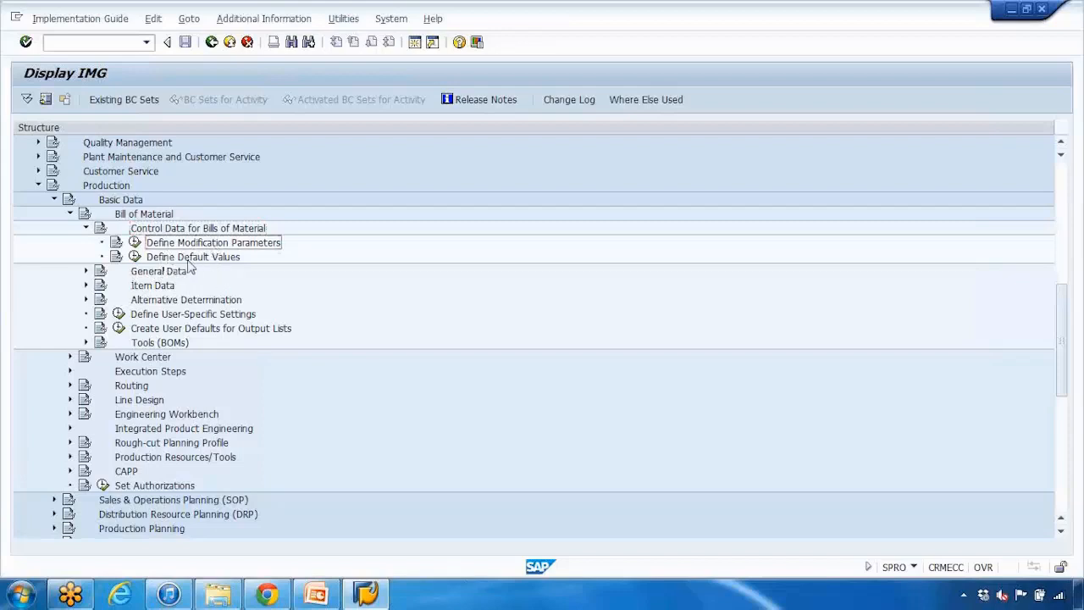
left_click(135, 242)
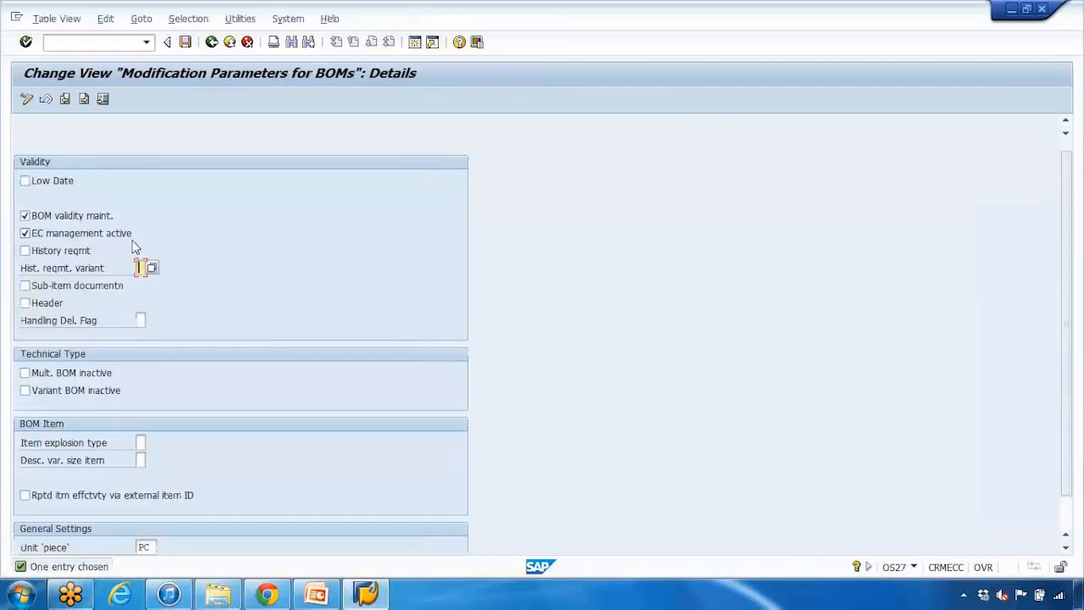
scroll(131, 246, "down", 1)
scroll(131, 246, "up", 1)
Step: Read the field help for the Low Date indicator, highlighting the standard system date, and close the help
left_click(26, 185)
left_click(27, 185)
key("F1")
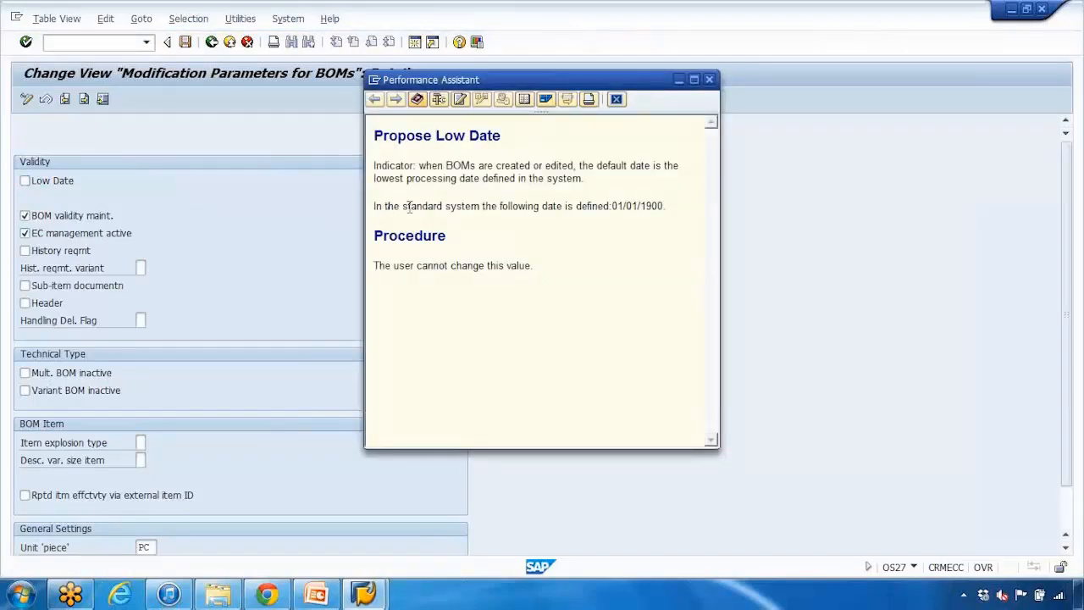
left_click_drag(379, 206, 587, 222)
left_click(588, 222)
left_click_drag(613, 206, 662, 206)
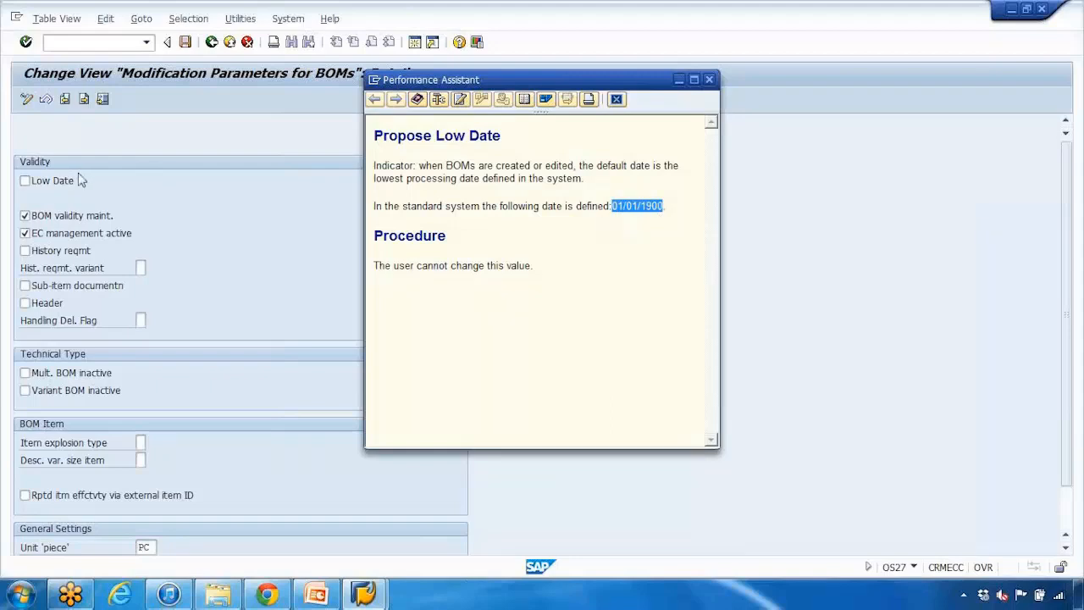
left_click_drag(611, 206, 677, 208)
left_click(635, 222)
left_click_drag(613, 206, 665, 206)
left_click(709, 79)
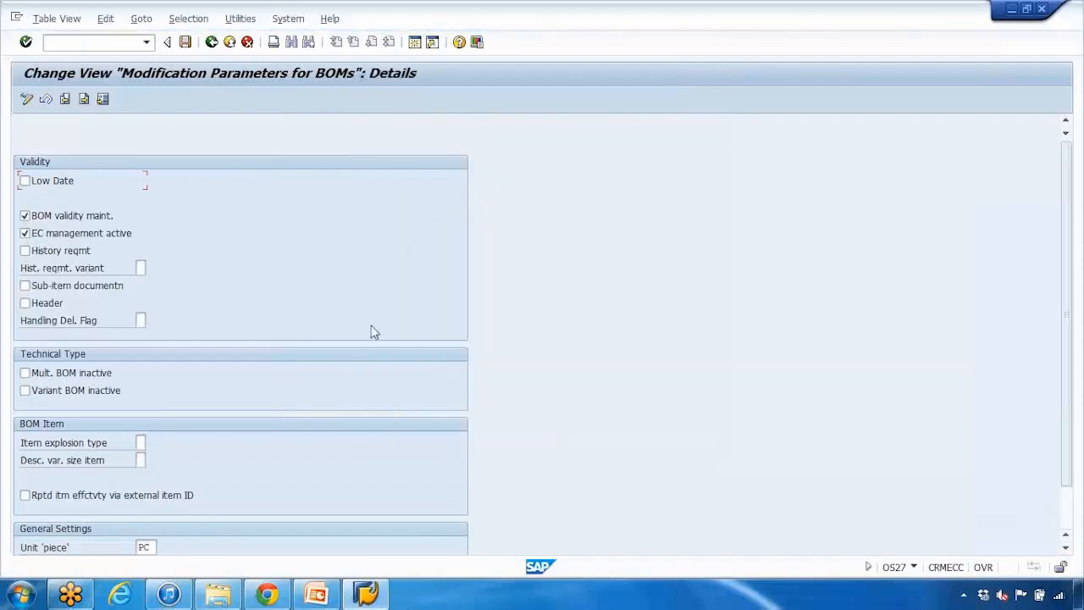
Step: Open a second session, place it beside the modification parameters, and start transaction cs01 there
left_click(414, 45)
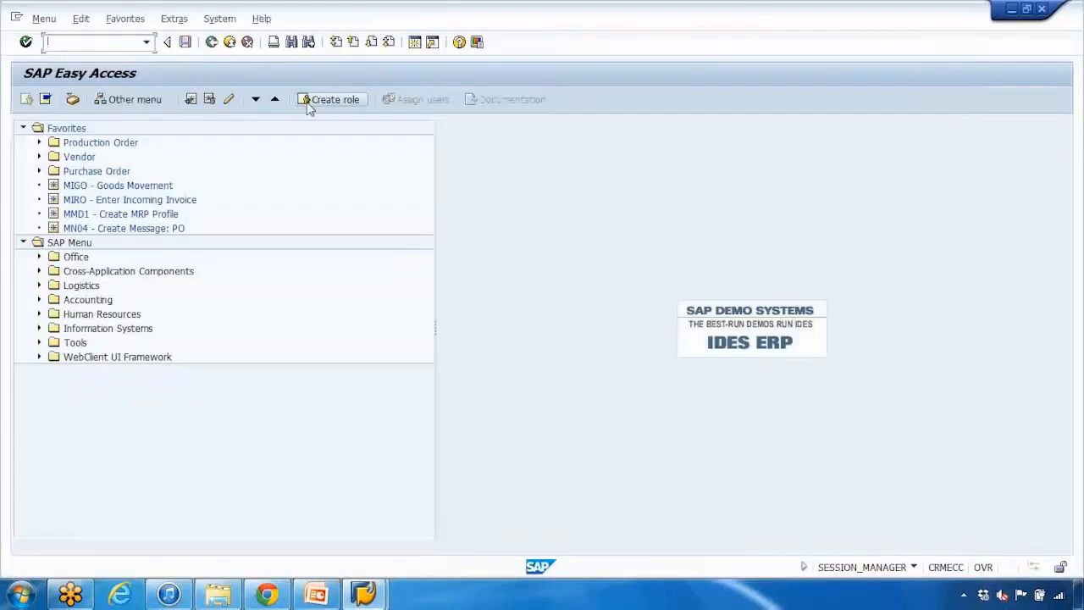
left_click_drag(310, 28, 543, 98)
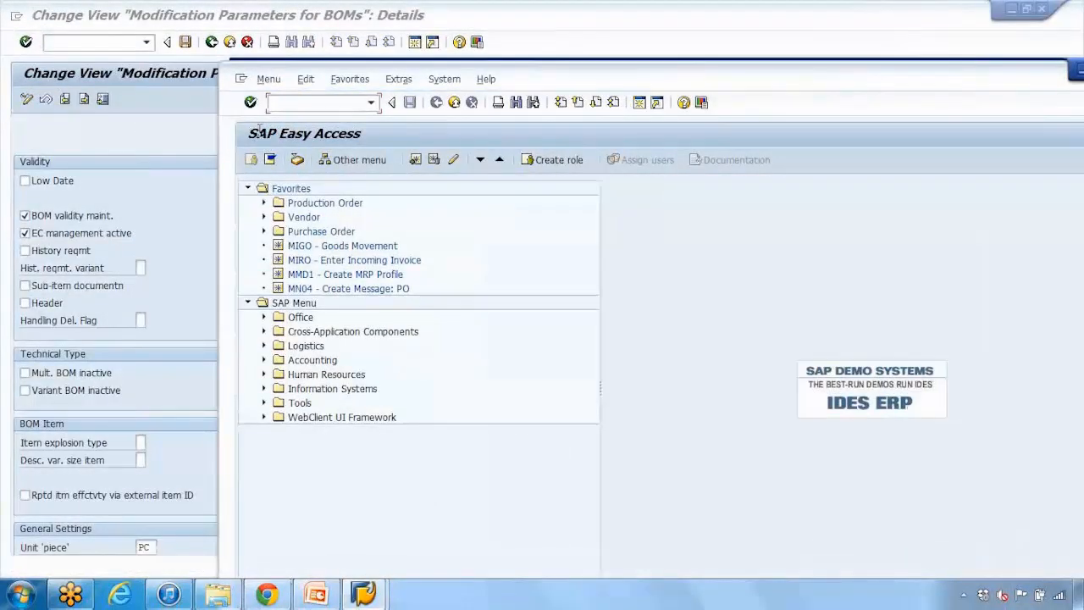
type("cs01")
key("Return")
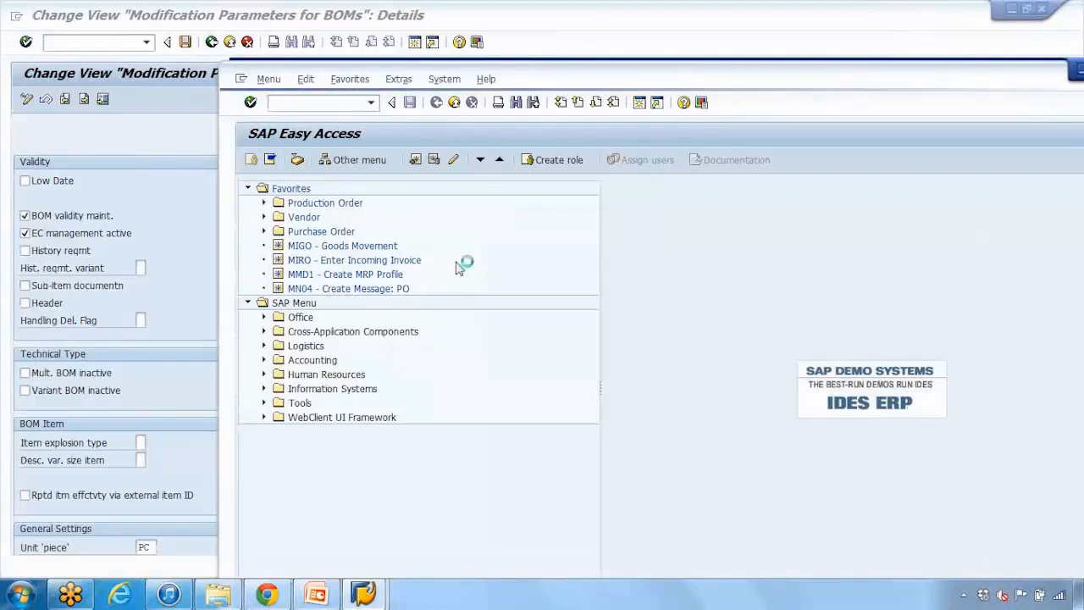
Step: Set the Valid From date of the new ROUTING_DEMO1 material BOM to 01.01.1900
left_click_drag(365, 345, 439, 349)
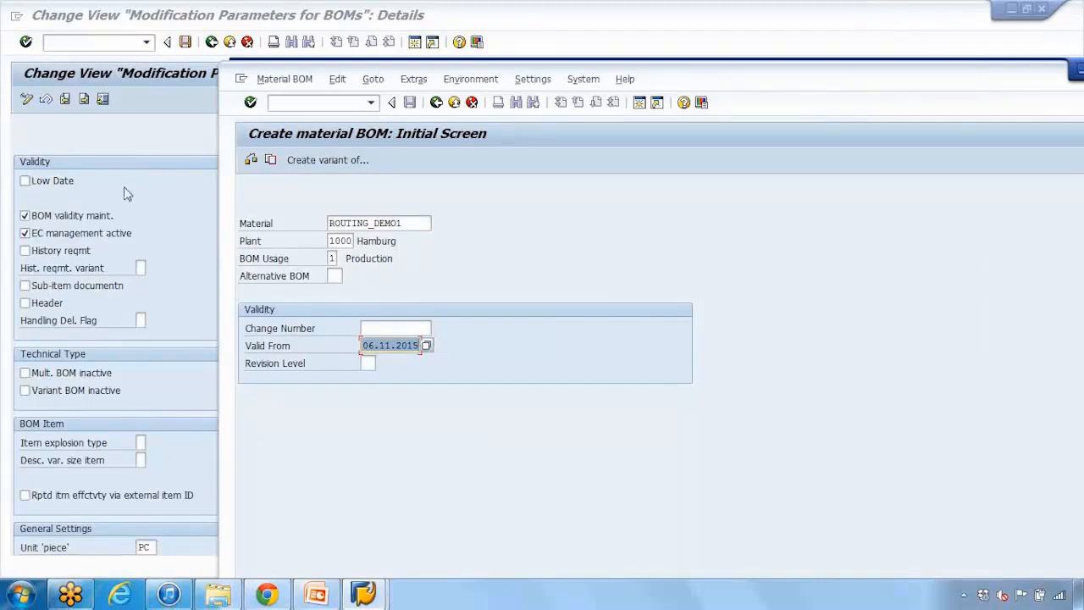
left_click(362, 345)
left_click_drag(362, 345, 446, 351)
type("01.01")
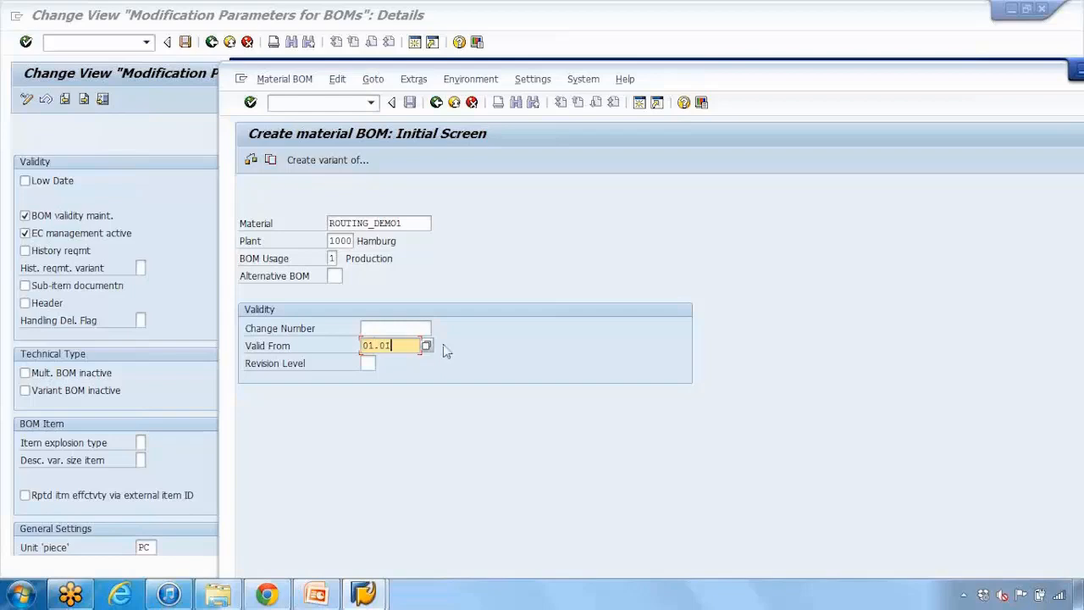
type(".1900")
left_click_drag(361, 345, 432, 346)
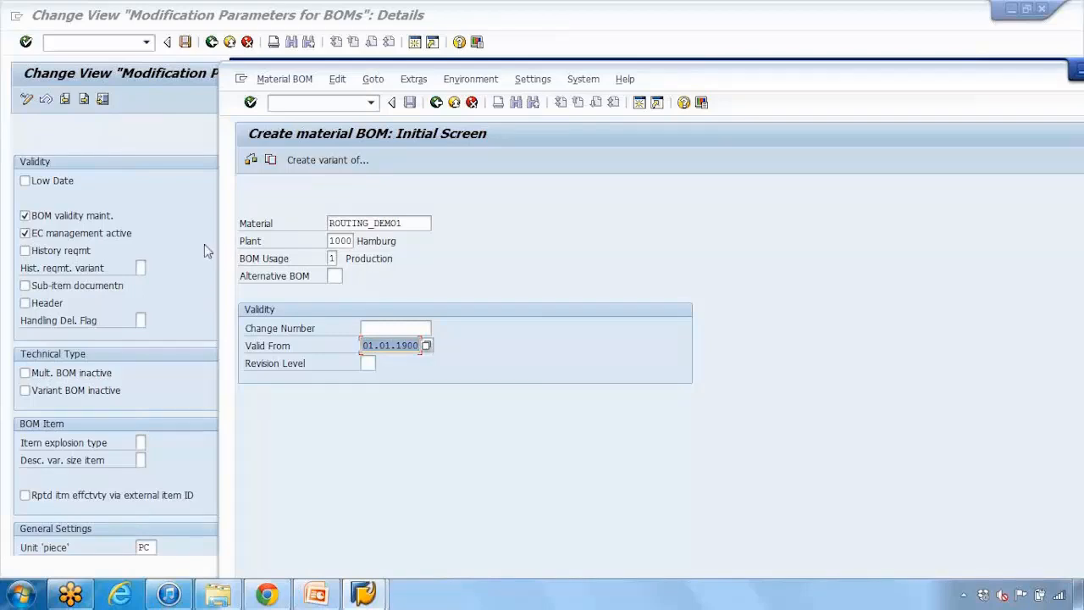
Step: Return to the modification parameters and read the field help for the BOM validity maint. indicator, including its dependencies
left_click(188, 141)
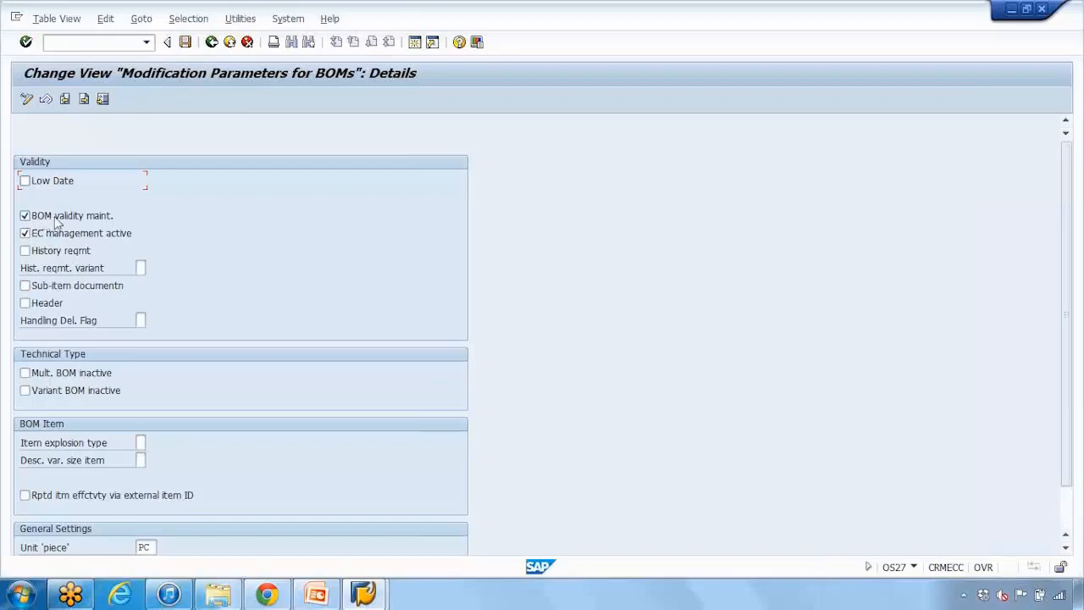
left_click(38, 221)
left_click(38, 222)
key("F1")
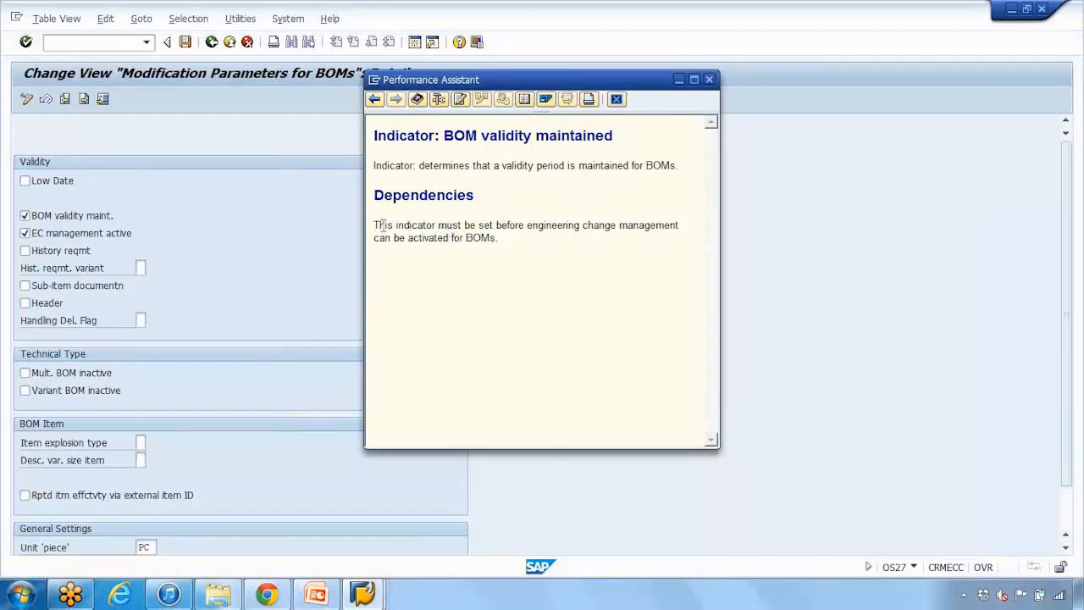
left_click_drag(375, 225, 491, 244)
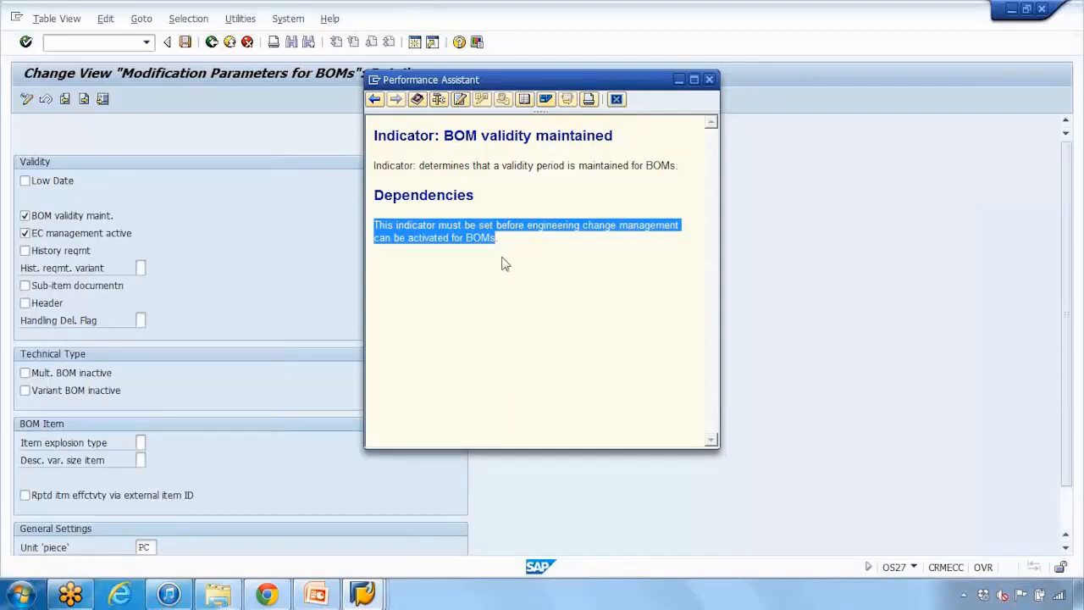
left_click(615, 100)
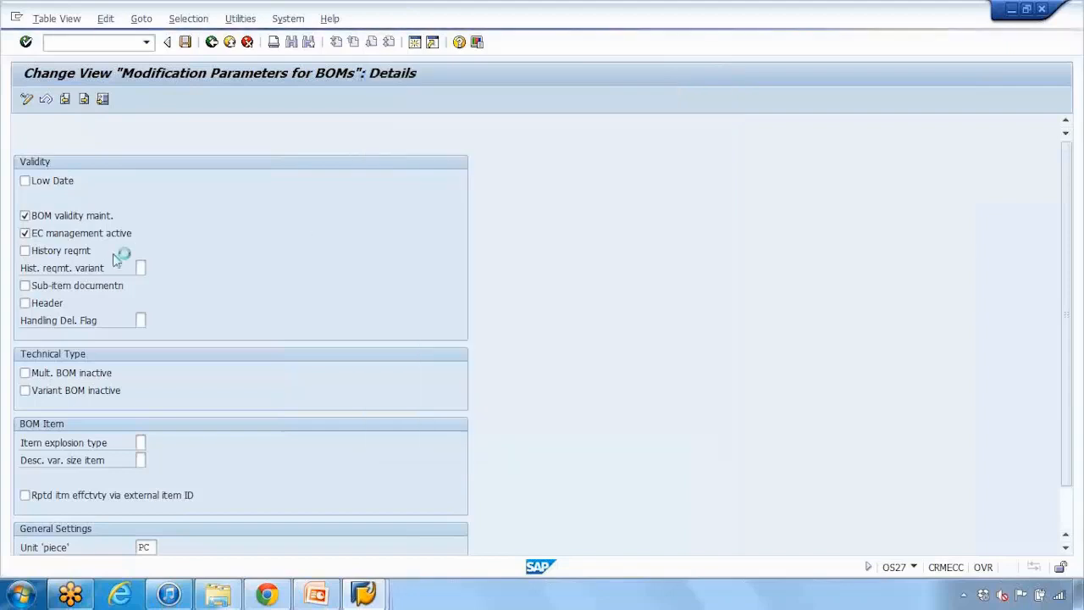
Step: Read the description and dependencies in the EC management active field help, leaving that indicator selected
left_click(69, 242)
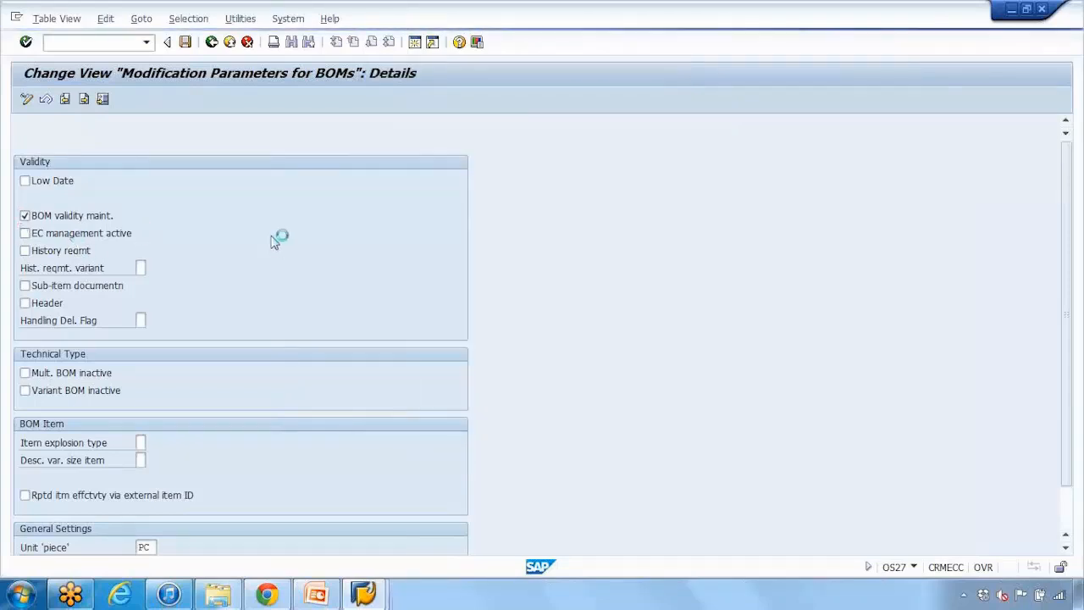
key("F1")
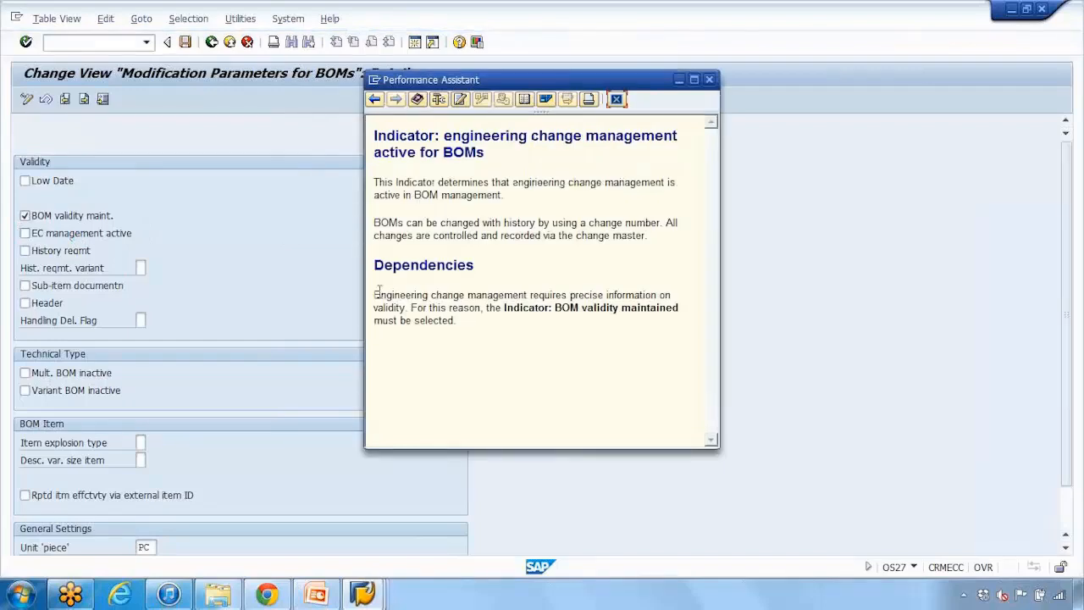
left_click_drag(374, 294, 456, 321)
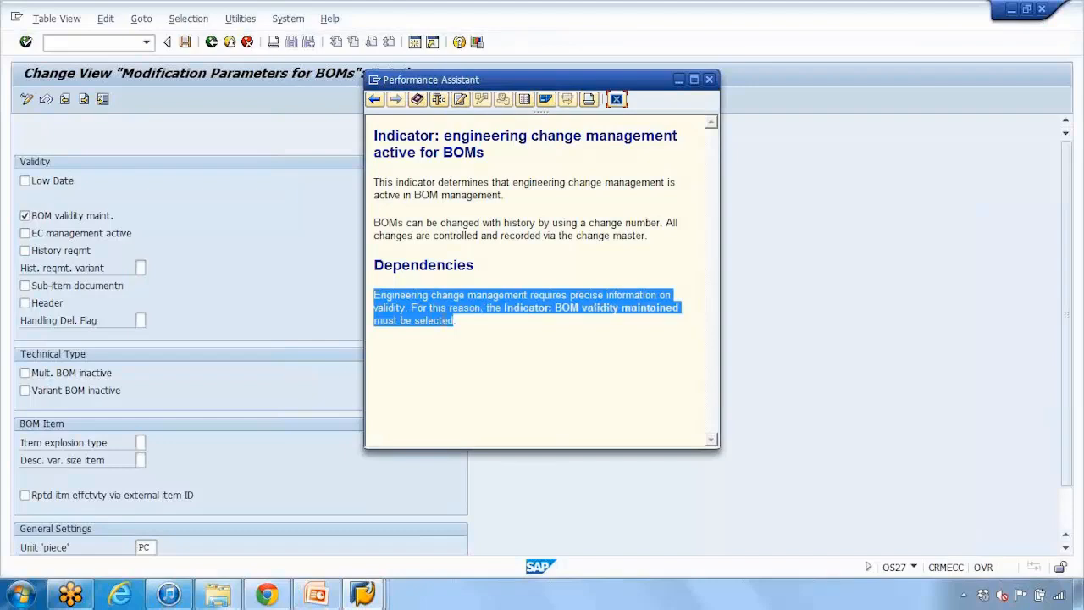
left_click_drag(376, 180, 462, 204)
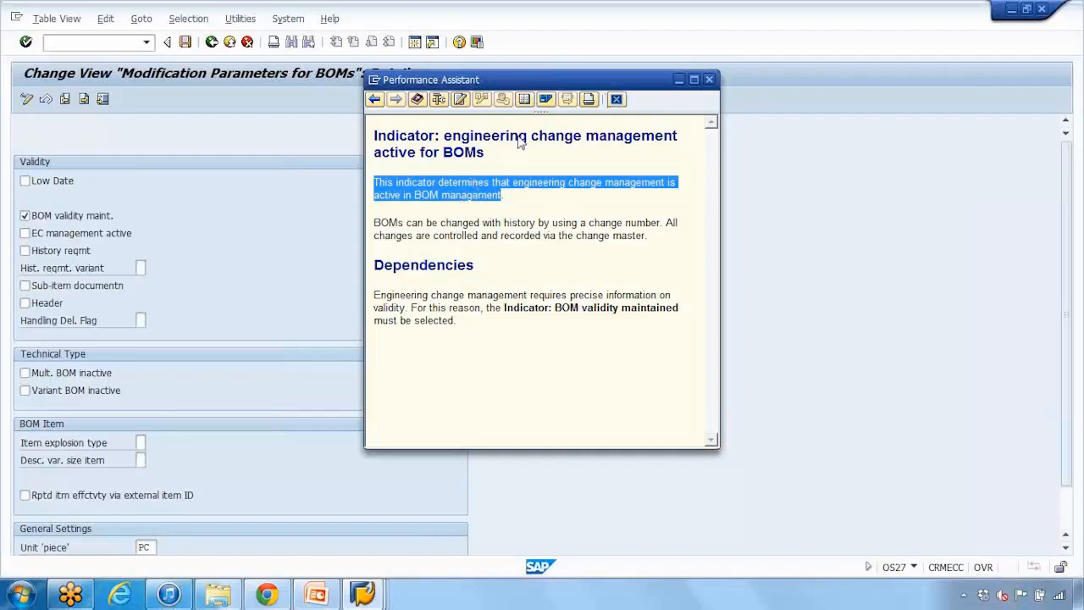
key("Escape")
left_click(75, 233)
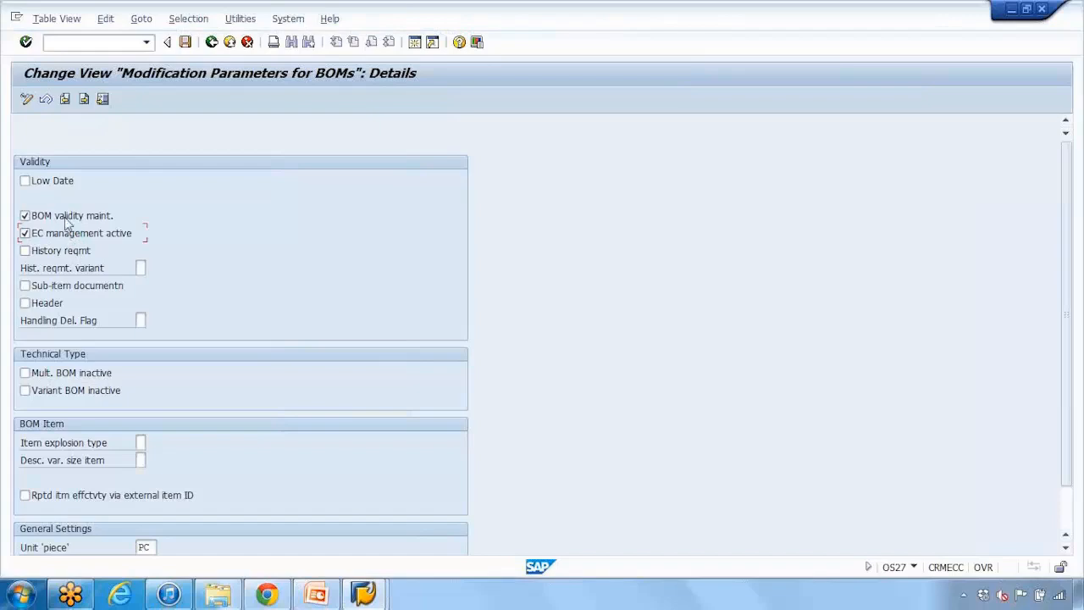
Step: Select the History reqmt indicator and read the purpose and procedure in its field help
left_click(36, 252)
key("F1")
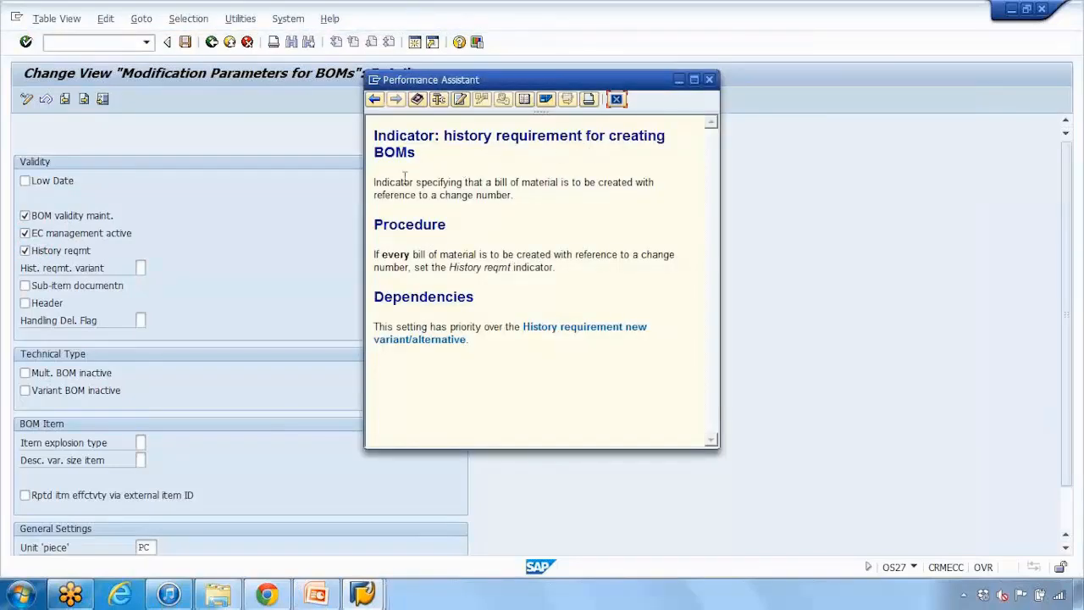
left_click_drag(377, 181, 512, 200)
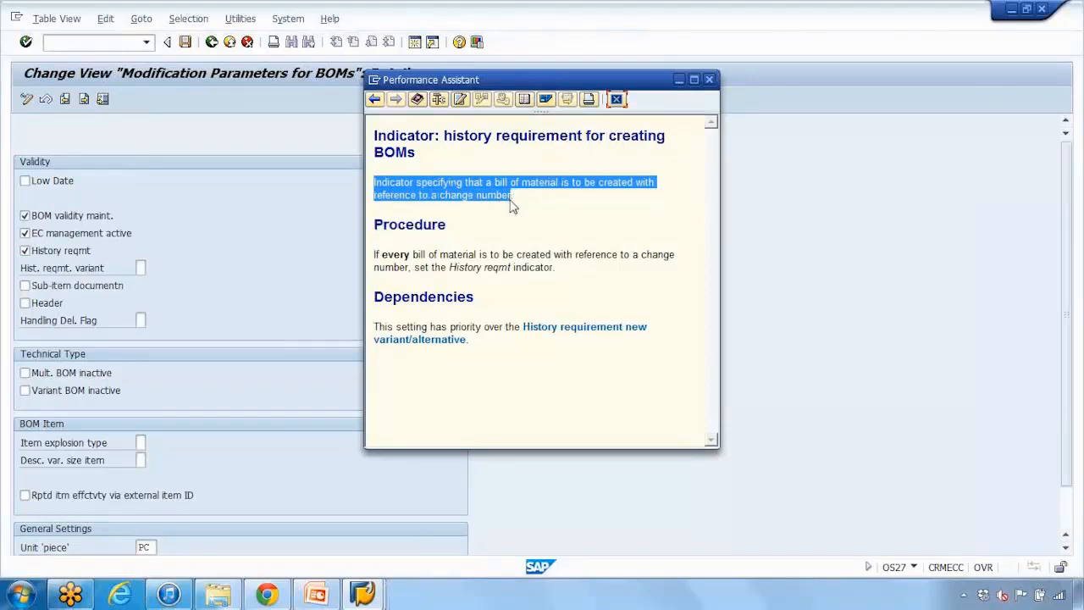
left_click(375, 254)
left_click_drag(375, 254, 449, 267)
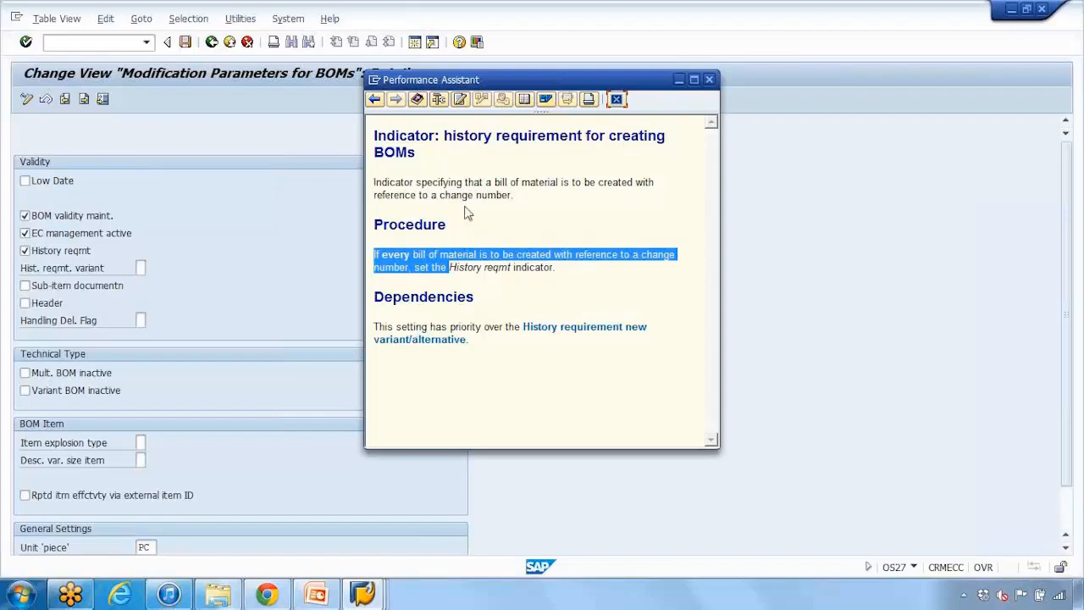
left_click(615, 99)
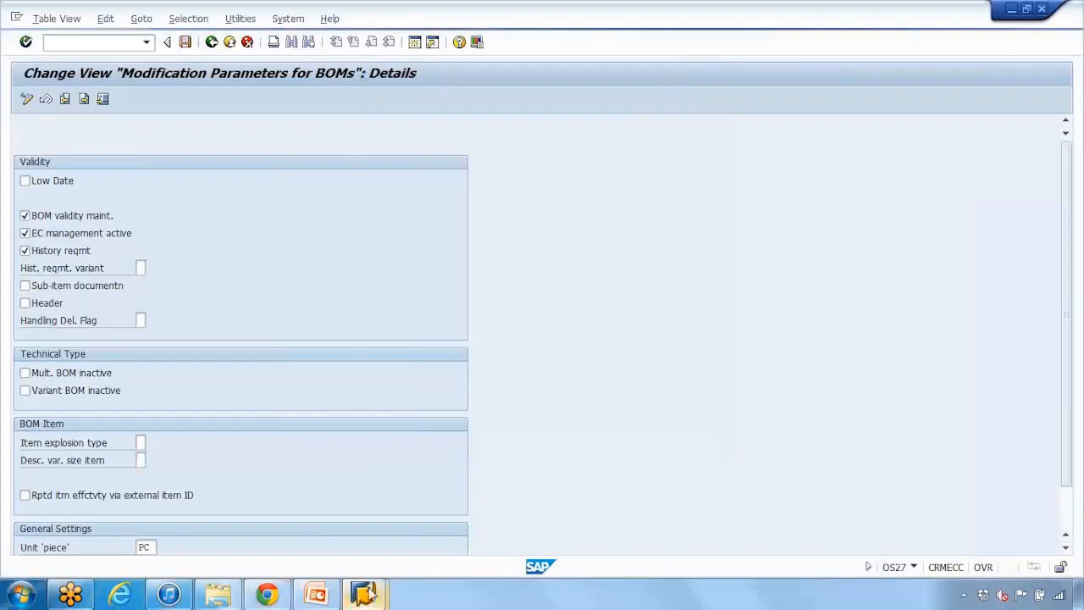
Step: Check the Change Number and Valid From fields on the Create material BOM initial screen for ROUTING_DEMO1
mouse_move(364, 593)
left_click(419, 542)
left_click(373, 327)
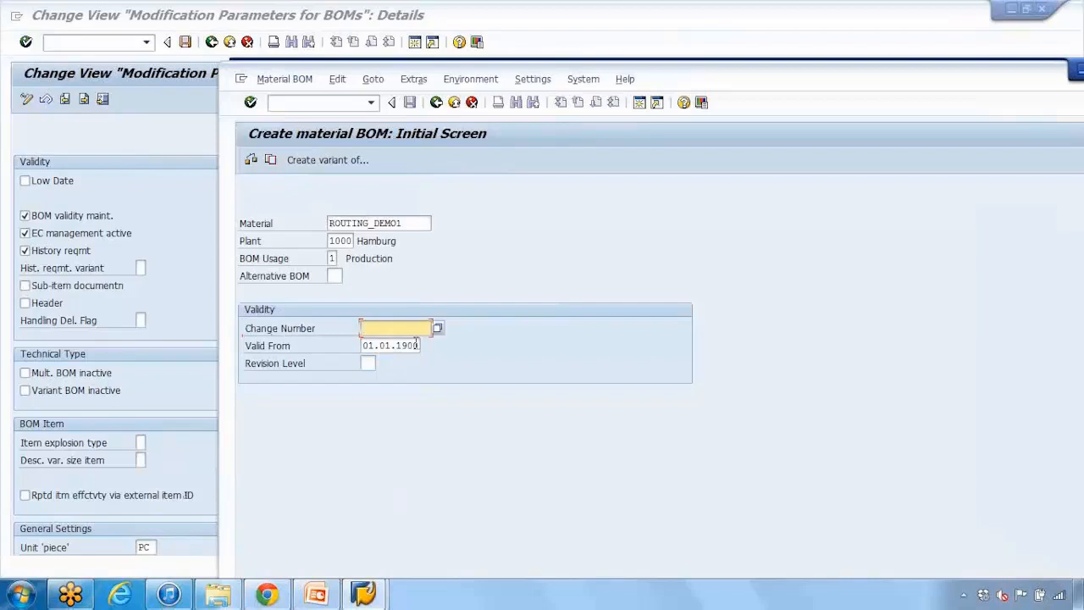
left_click_drag(925, 85, 839, 96)
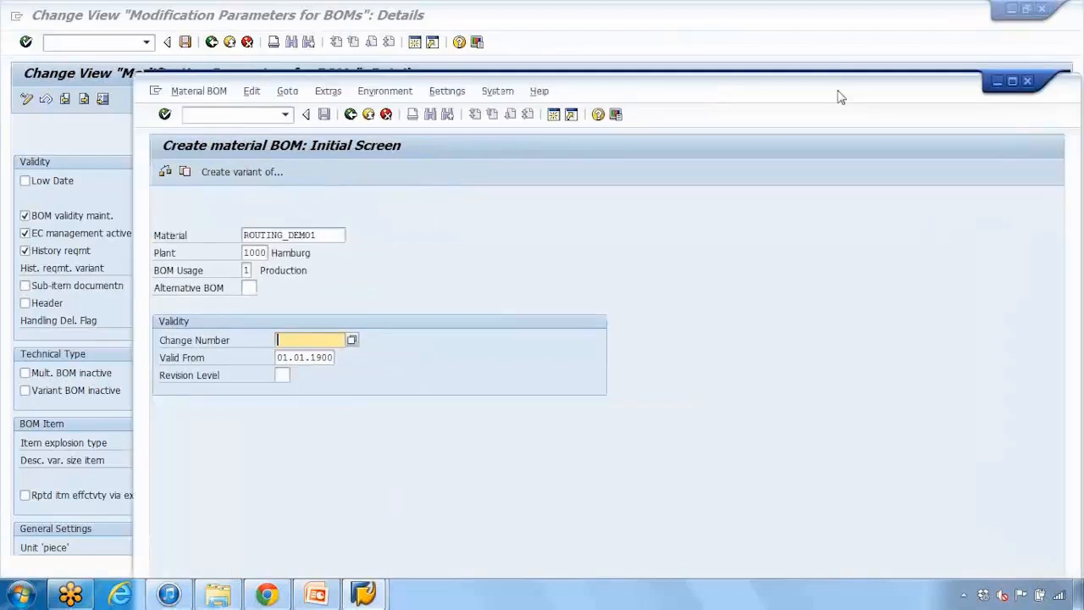
left_click(996, 81)
Step: Clear the History reqmt indicator and review the possible entries for the history requirement variant without choosing one
left_click(67, 251)
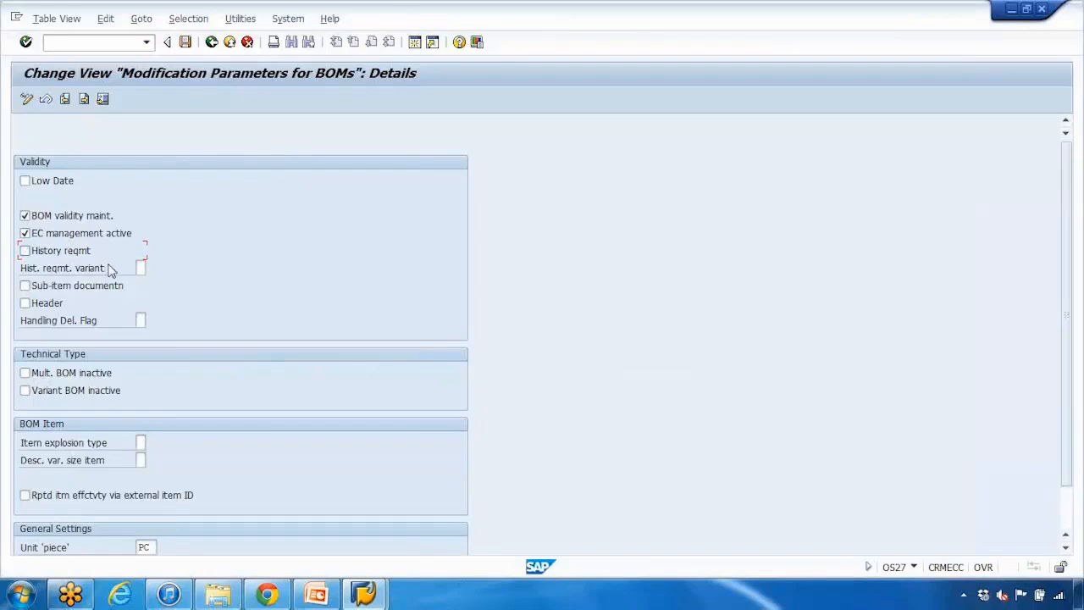
left_click(145, 268)
left_click(149, 267)
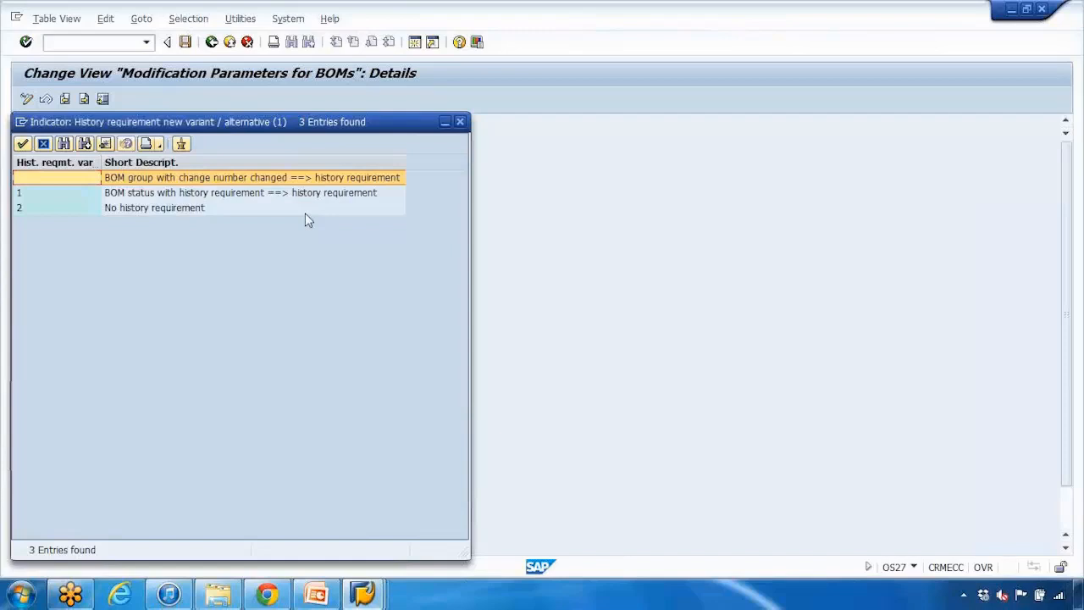
left_click(461, 122)
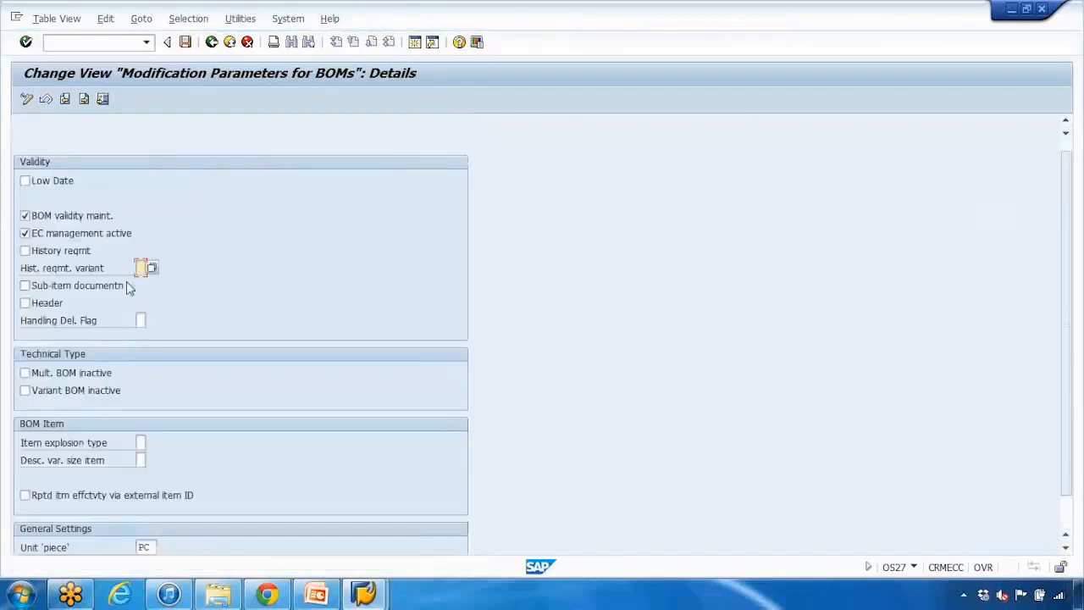
Step: Select the Mult. BOM inactive indicator and read its field help, including the dependencies
scroll(129, 287, "down", 2)
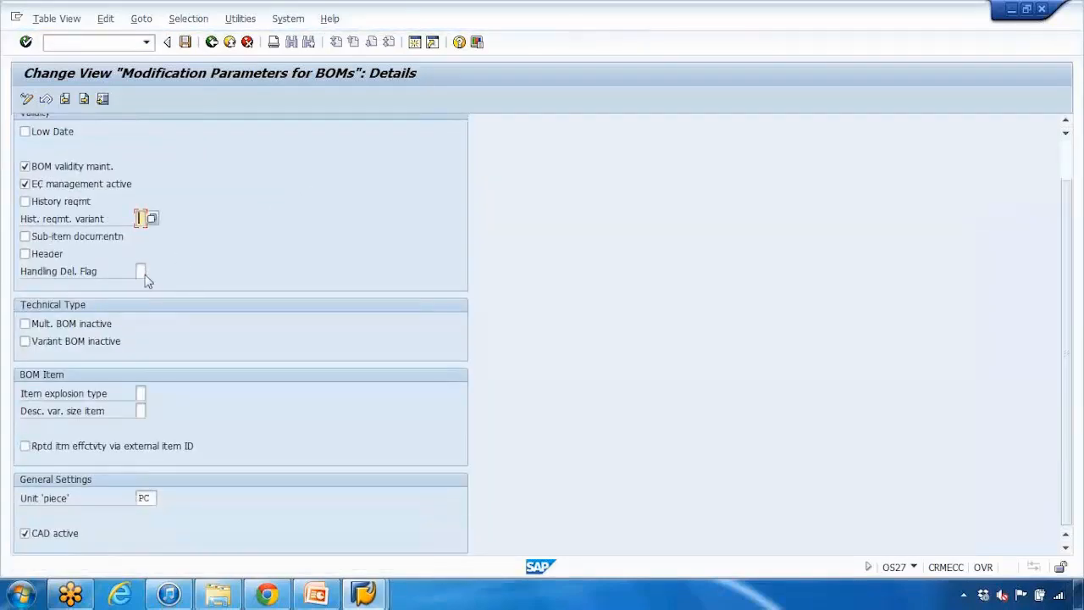
left_click(50, 344)
left_click(50, 344)
left_click(26, 324)
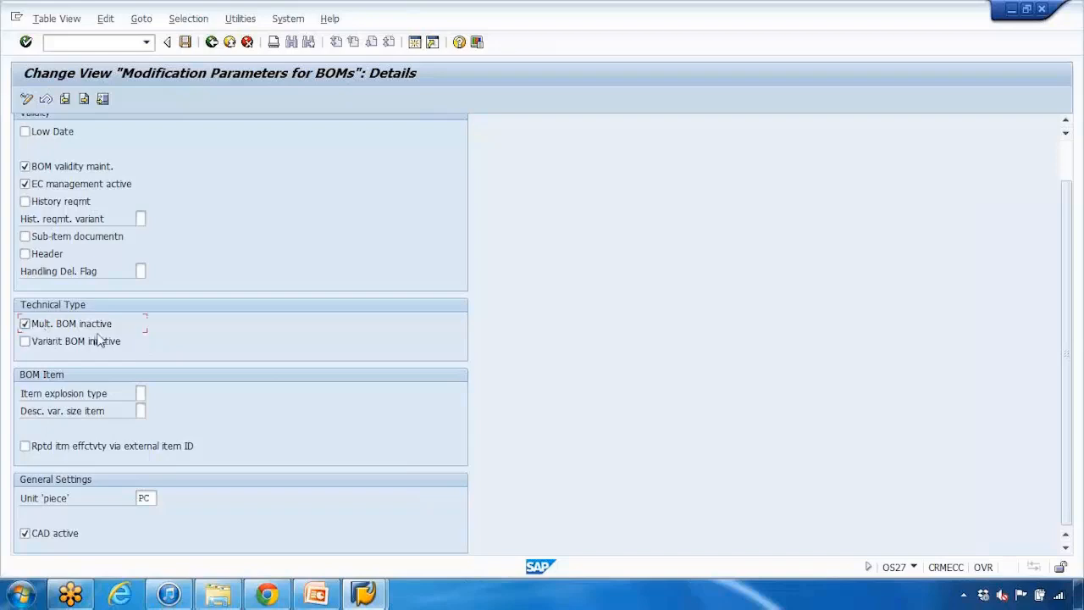
left_click(35, 345)
left_click(37, 347)
left_click(42, 328)
left_click(48, 333)
key("F1")
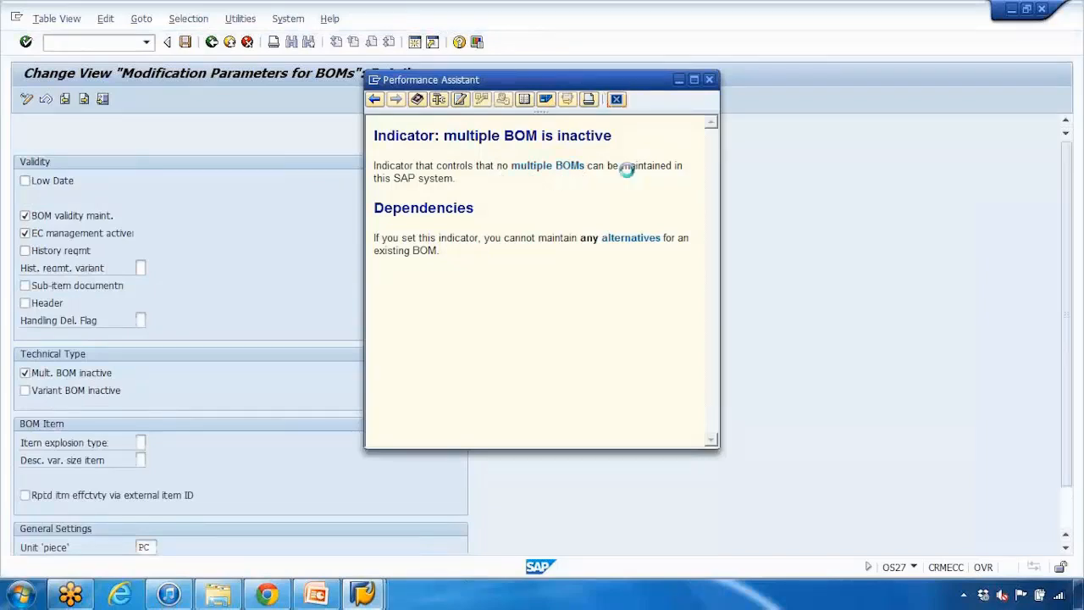
left_click(279, 303)
Step: Clear the Mult. BOM inactive indicator and select the Sub-item documentn indicator
scroll(278, 302, "down", 2)
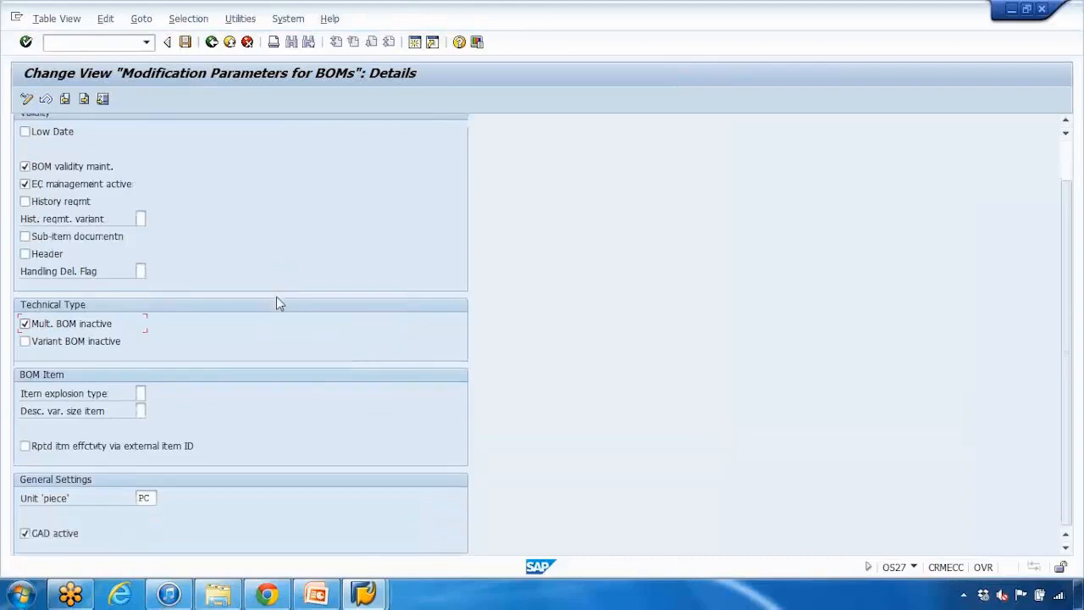
left_click(27, 344)
left_click(27, 329)
scroll(27, 329, "up", 1)
left_click(56, 276)
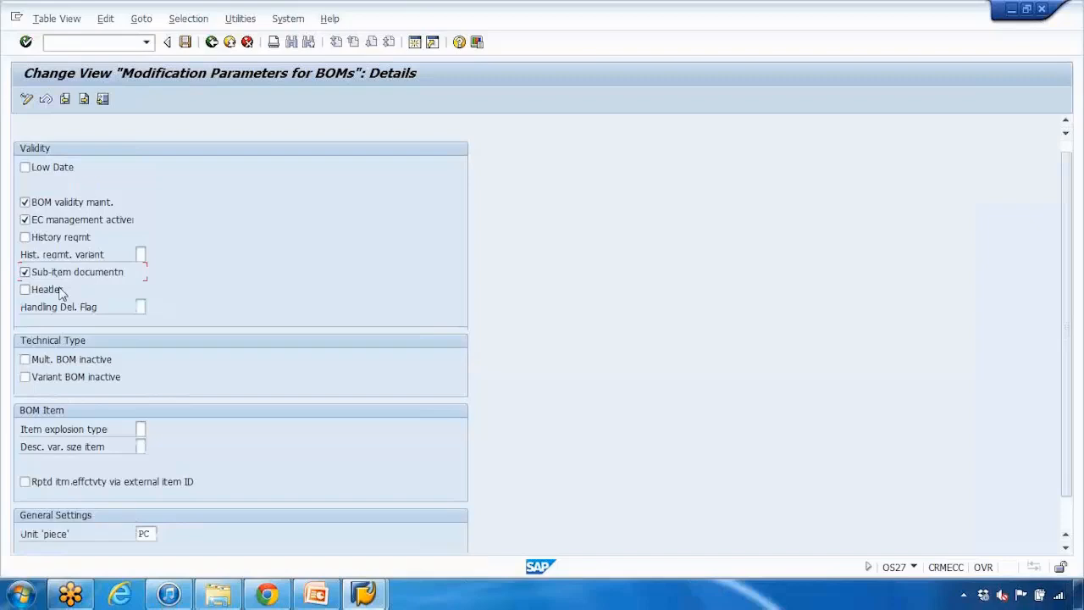
Step: Return to creating the ROUTING_DEMO1 material BOM and proceed to its general item overview without a change number
left_click(367, 587)
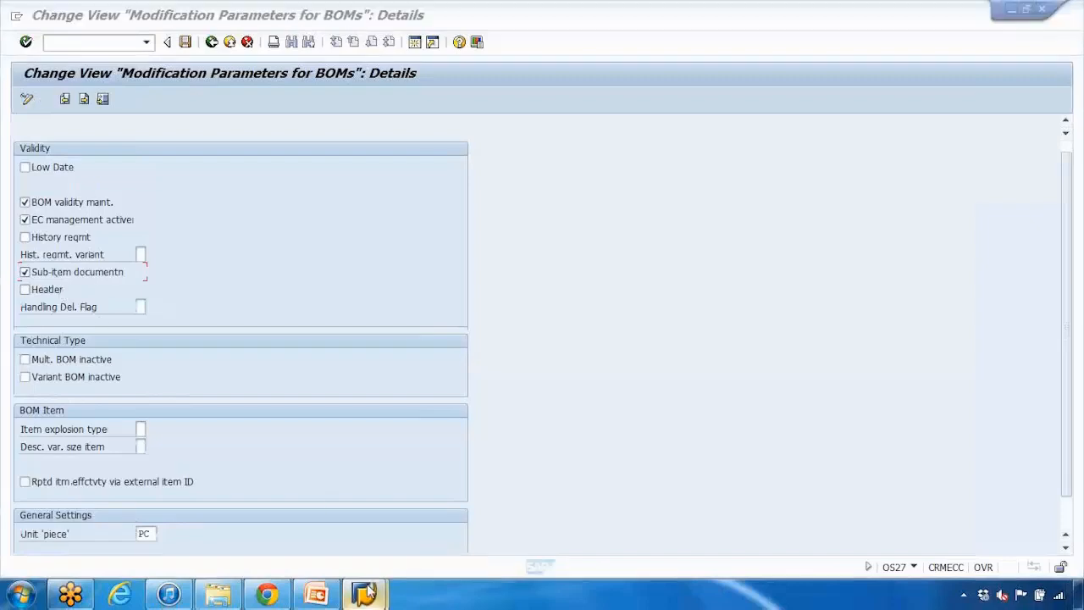
left_click(437, 474)
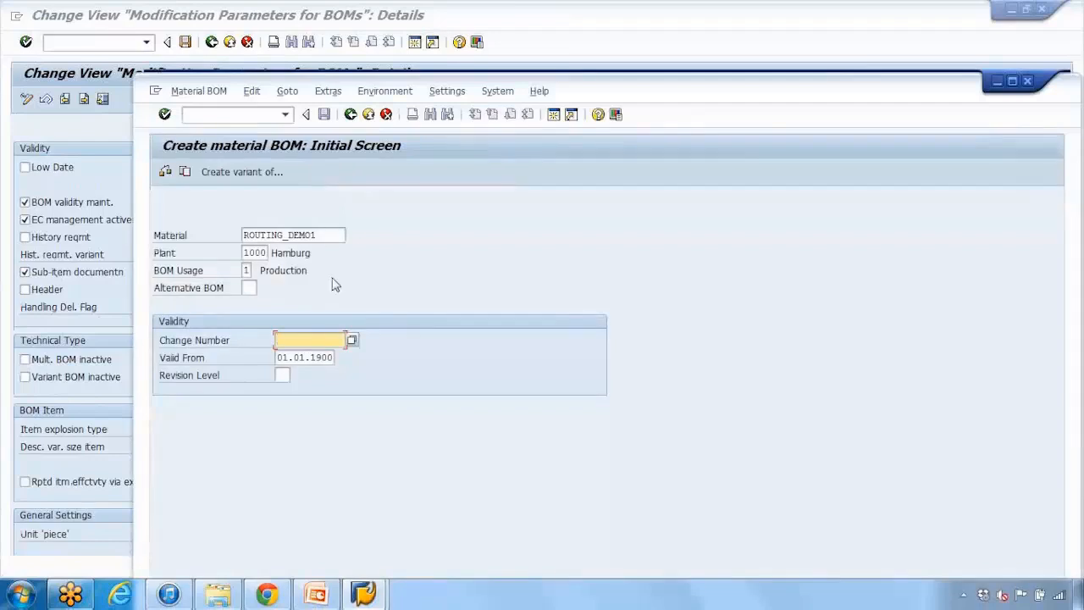
key("Return")
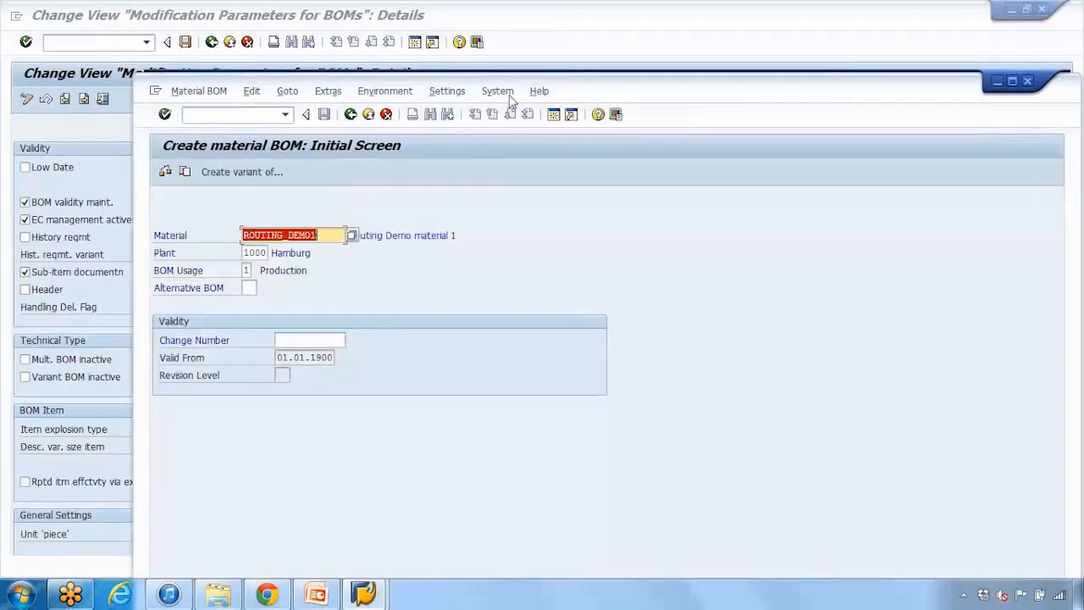
left_click_drag(576, 97, 579, 47)
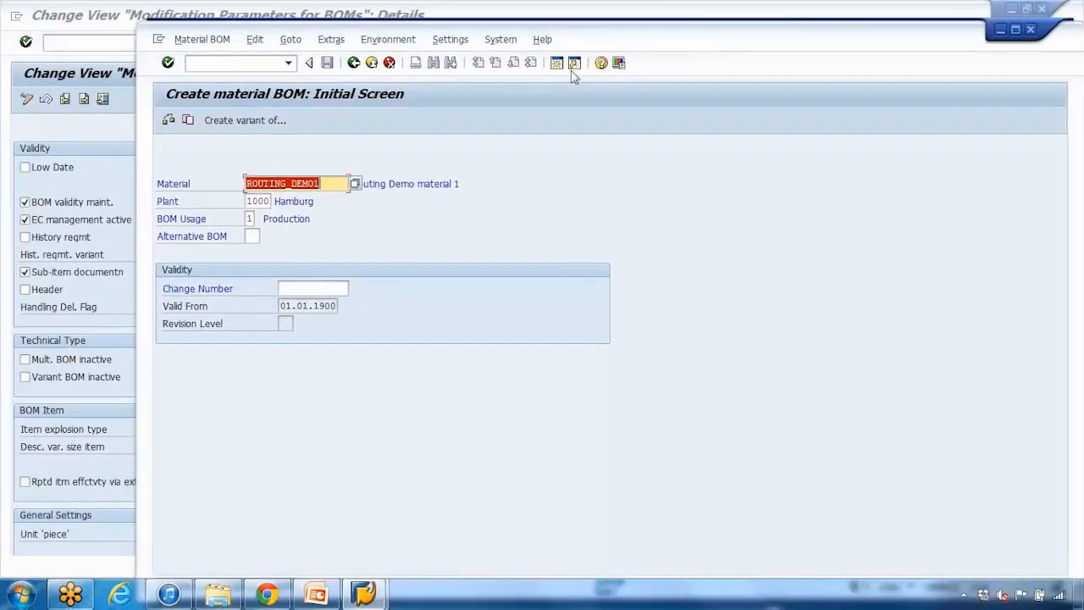
left_click(458, 185)
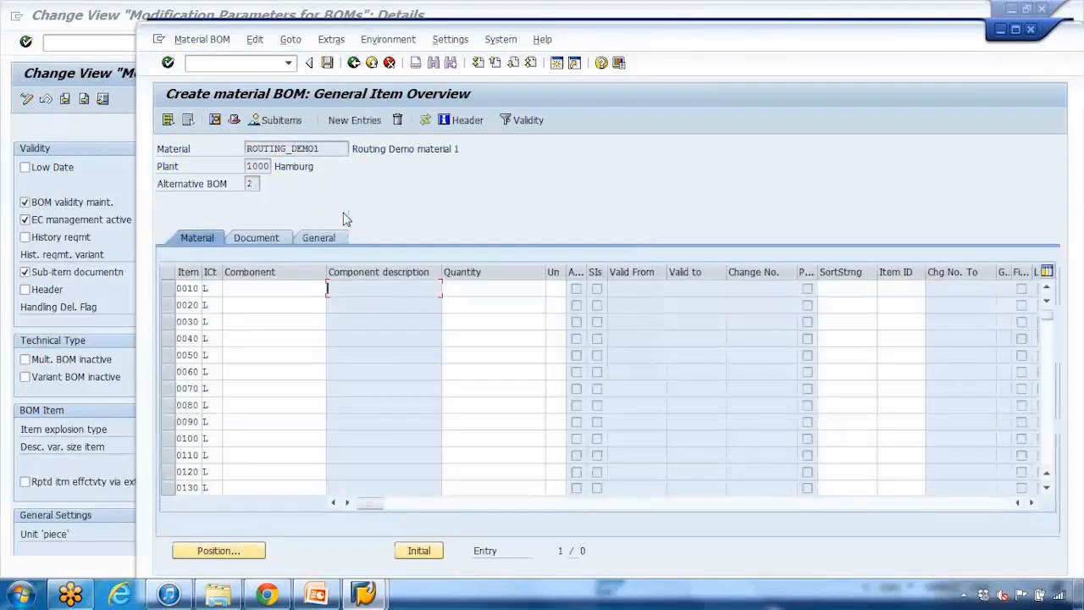
Step: Run transaction CS02 and open the existing ROUTING_DEMO1 BOM for plant 1000, usage 1, for changing
left_click(266, 64)
type("/ncs02")
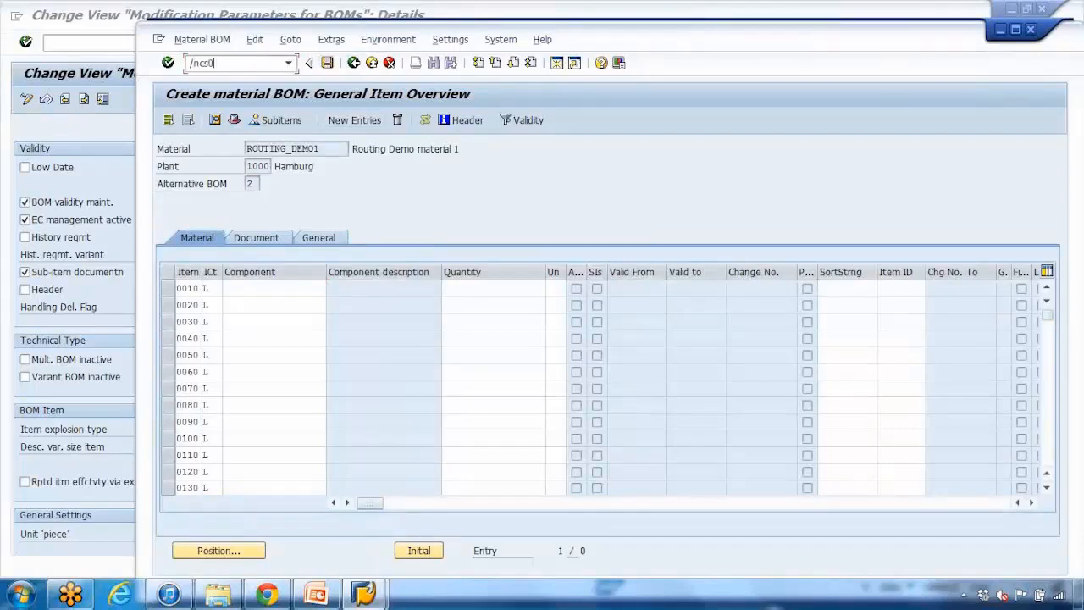
key("Return")
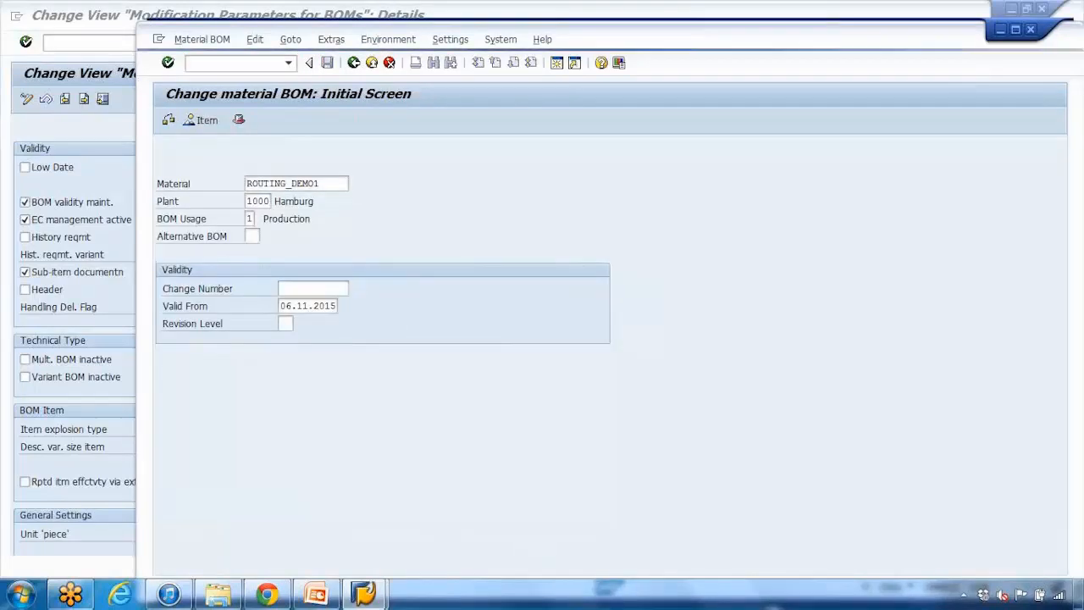
key("Return")
Step: Display the change documents for the ROUTING_DEMO1 BOM and request the document overview with selection date 08.08.2015
left_click(330, 41)
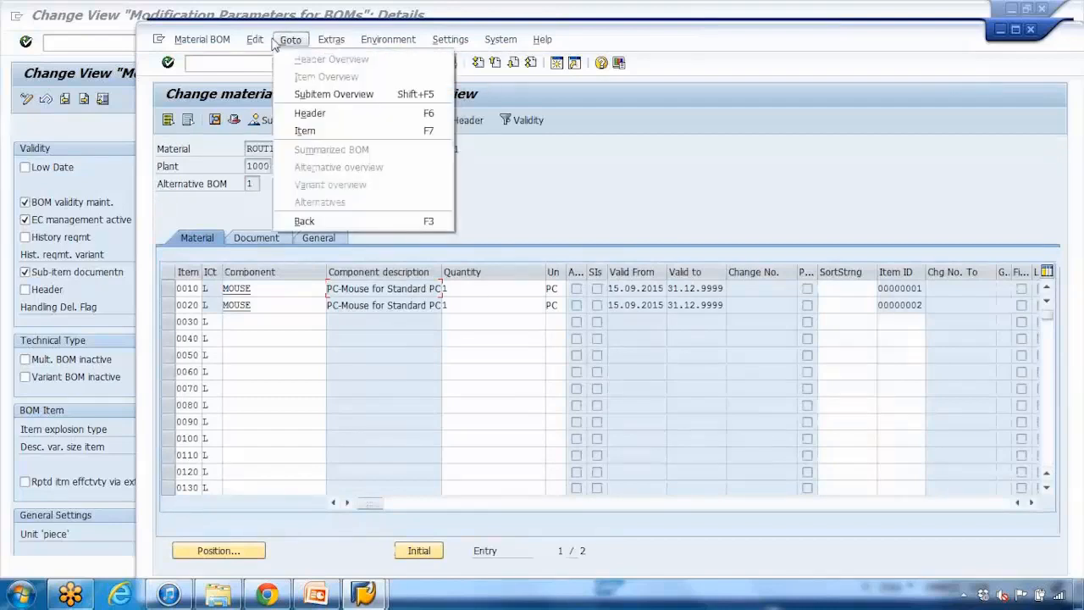
mouse_move(247, 44)
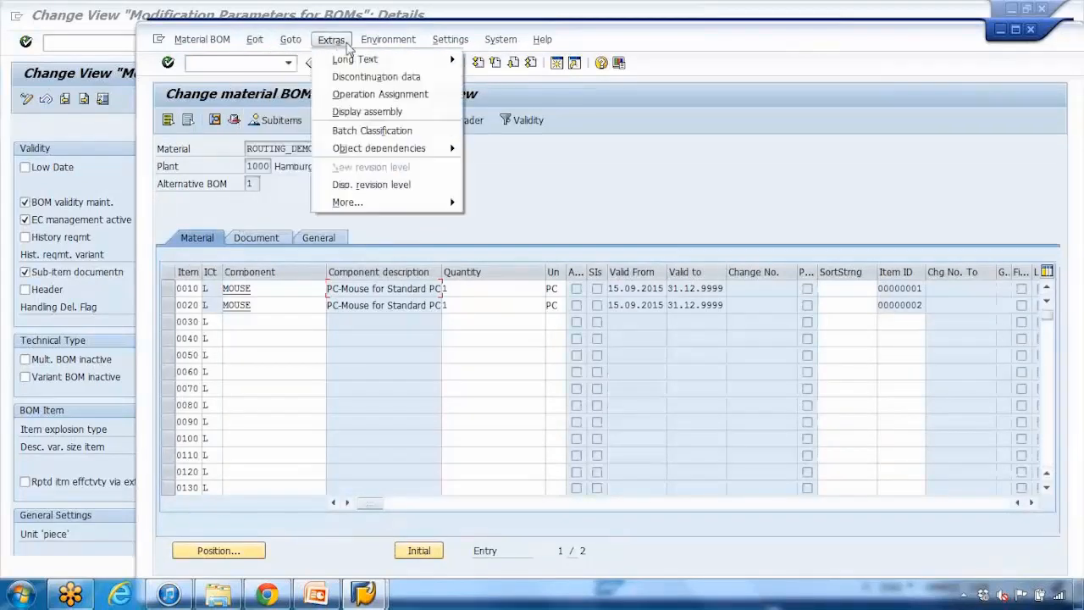
mouse_move(361, 44)
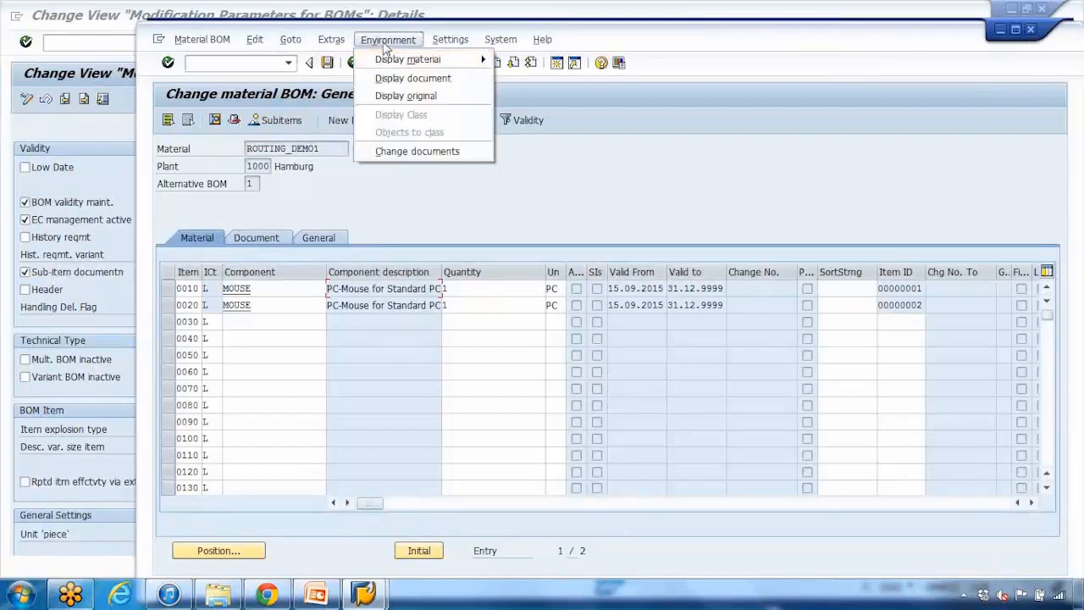
left_click(405, 152)
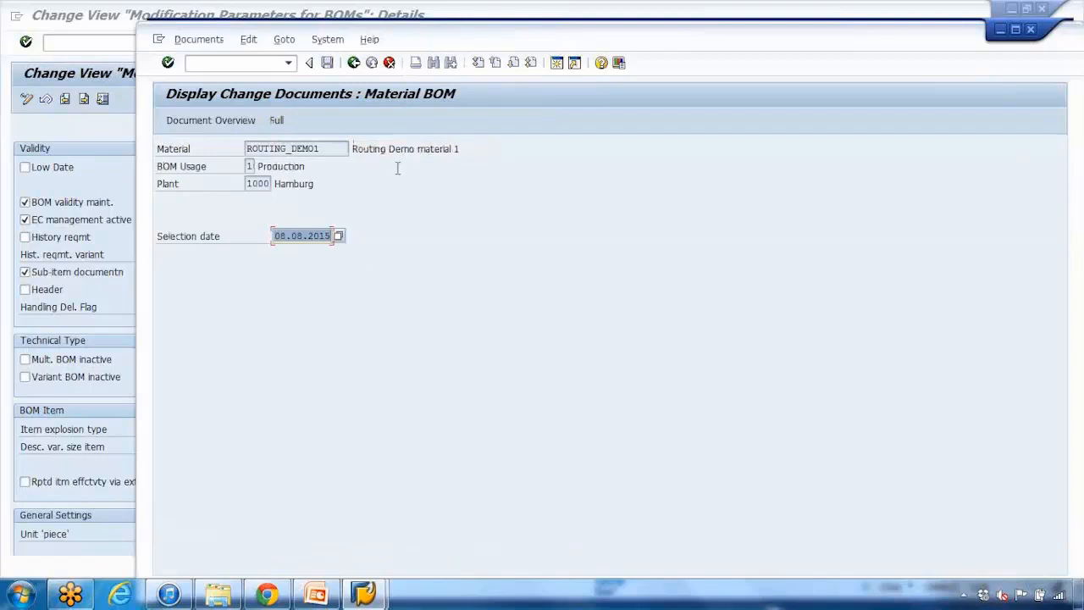
left_click(203, 128)
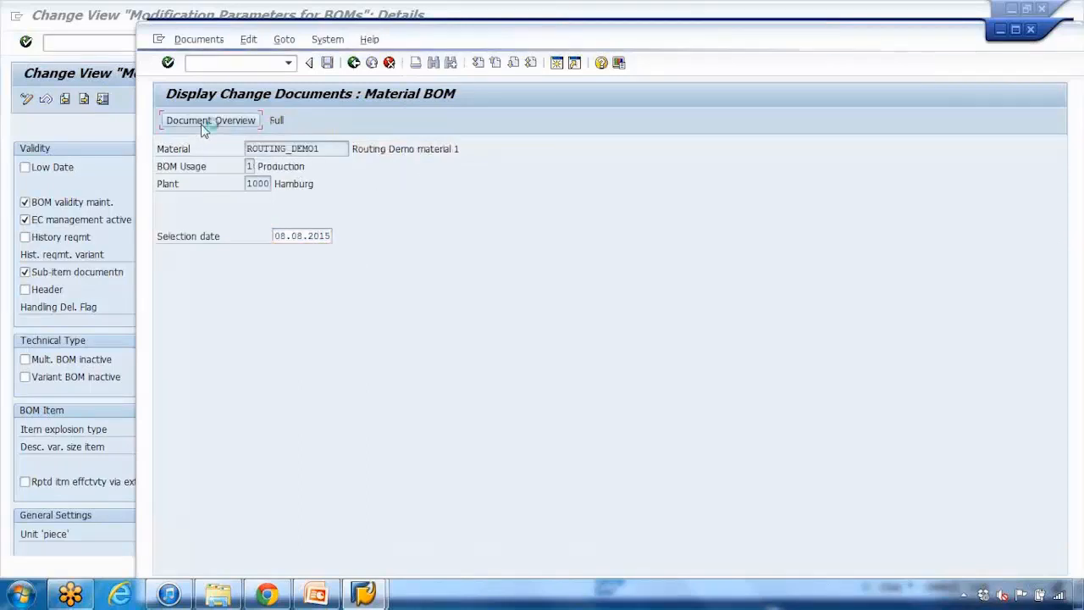